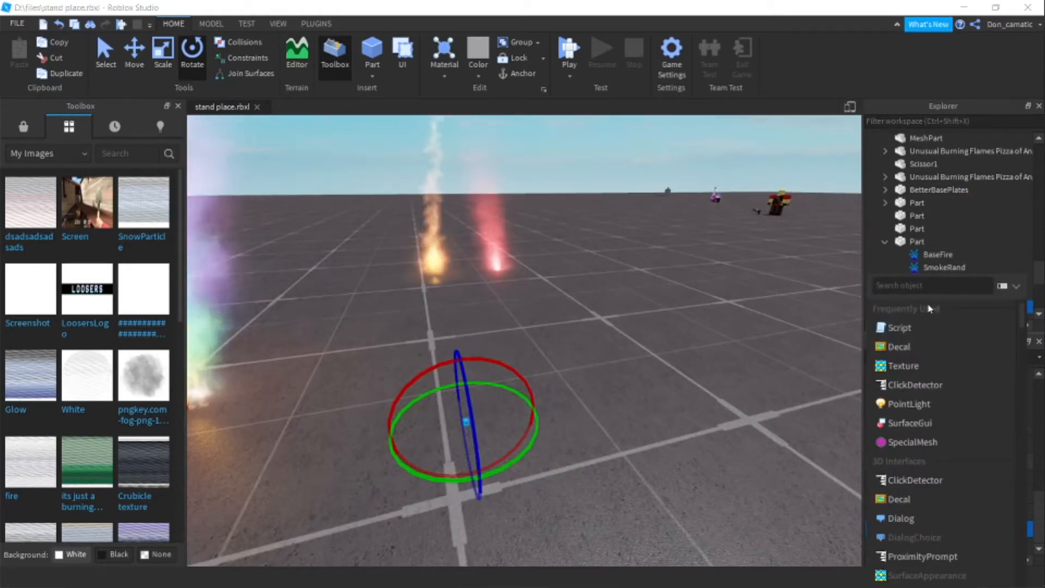
Insert a ParticleEmitter object into the selected small part on the baseplate
{"action": "type", "text": "part"}
{"action": "left_click", "coordinate": [915, 306]}
{"action": "right_click_drag", "start_coordinate": [677, 393], "coordinate": [676, 397]}
{"action": "left_click", "coordinate": [676, 397]}
{"action": "scroll", "coordinate": [930, 234], "scroll_direction": "down", "scroll_amount": 3}
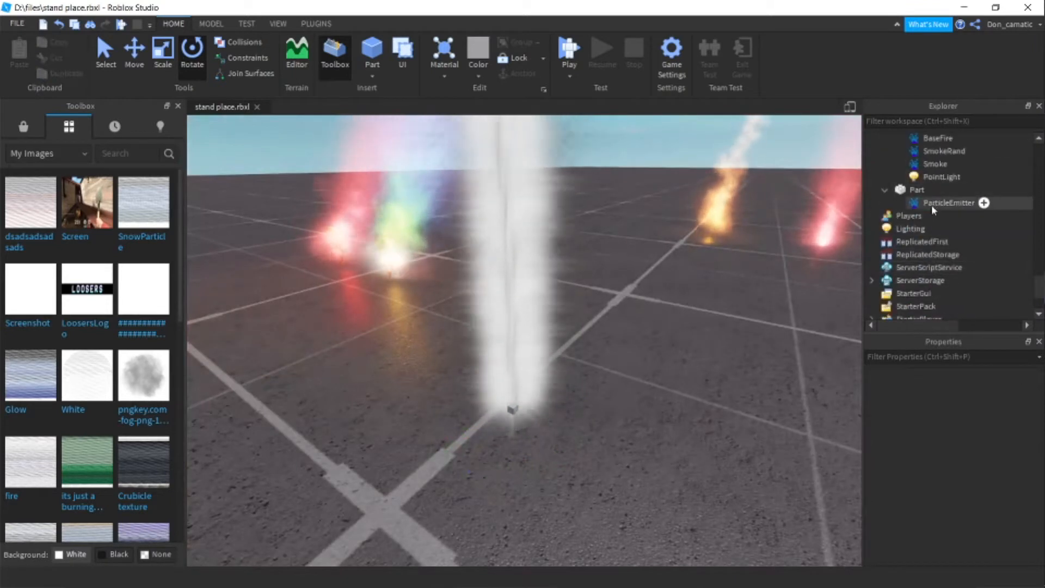
{"action": "left_click", "coordinate": [933, 203]}
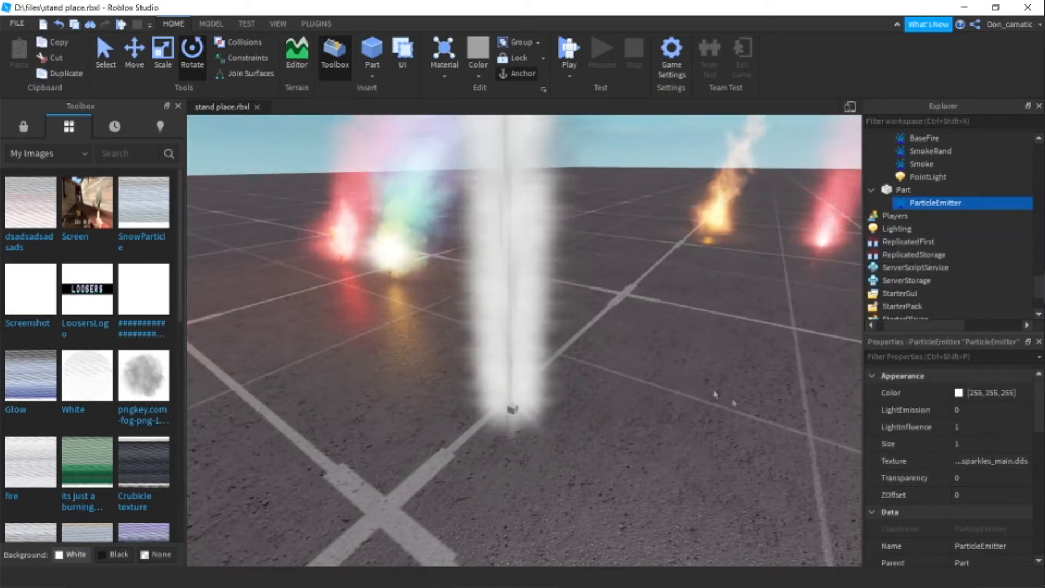
{"action": "right_click_drag", "start_coordinate": [709, 390], "coordinate": [710, 388]}
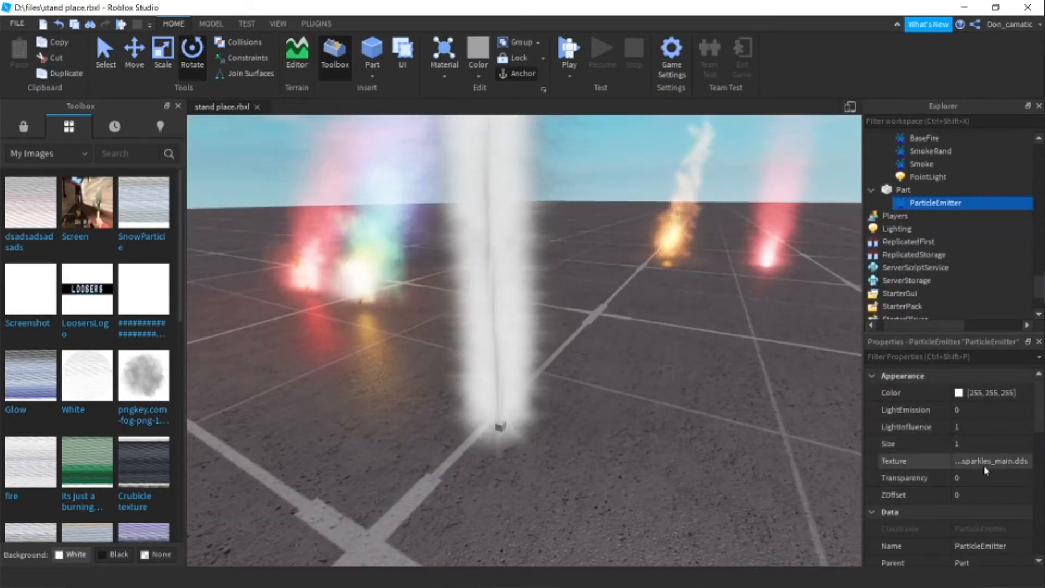
{"action": "key", "text": "s"}
{"action": "right_click_drag", "start_coordinate": [702, 329], "coordinate": [693, 325]}
{"action": "key", "text": "w"}
{"action": "key", "text": "s"}
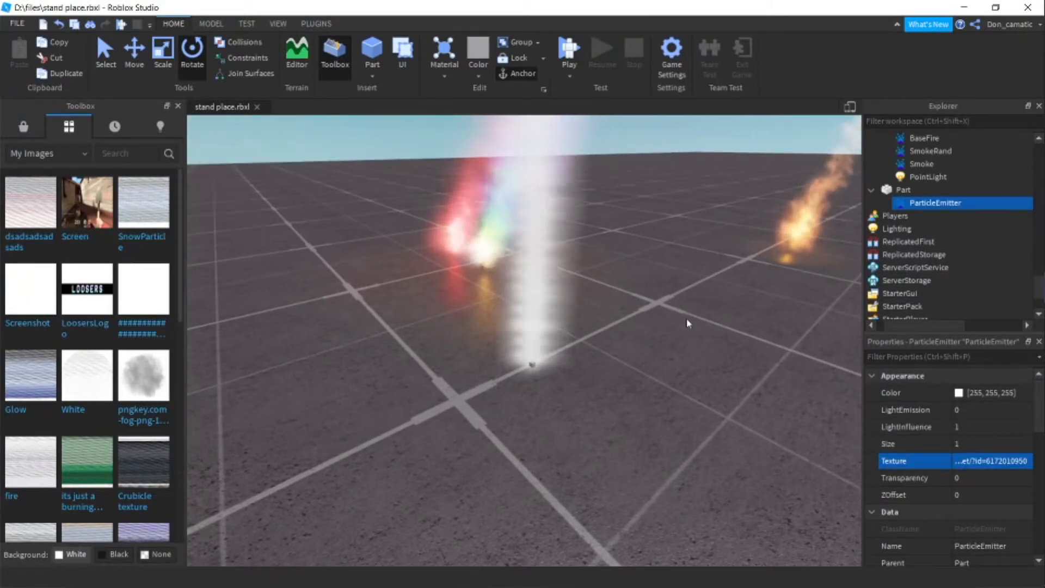
Set the ParticleEmitter's Speed to 0 so its particles stay at the part
{"action": "right_click_drag", "start_coordinate": [671, 413], "coordinate": [670, 419]}
{"action": "key", "text": "w"}
{"action": "scroll", "coordinate": [910, 497], "scroll_direction": "down", "scroll_amount": 8}
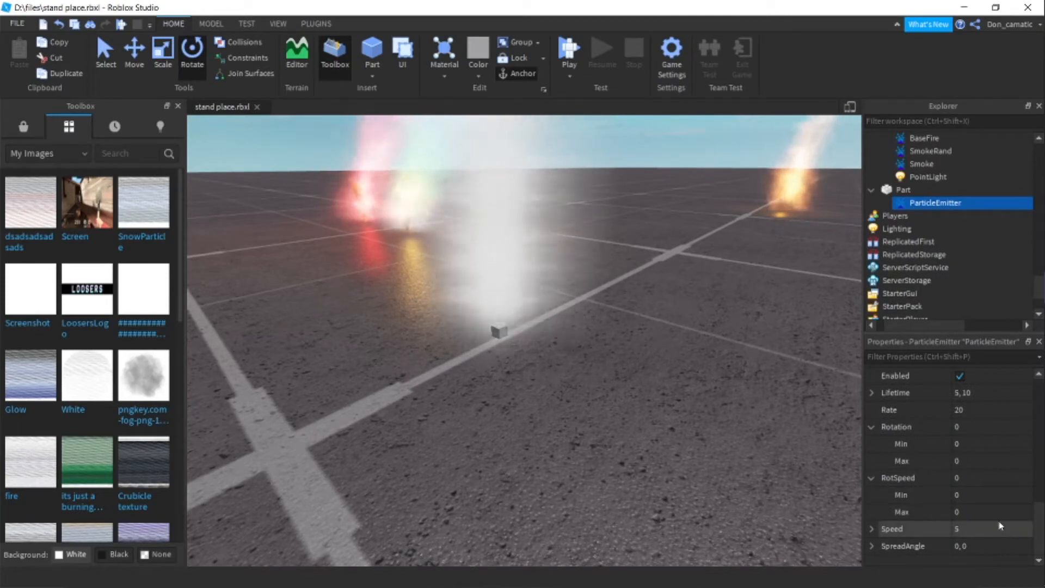
{"action": "type", "text": "0"}
{"action": "key", "text": "Return"}
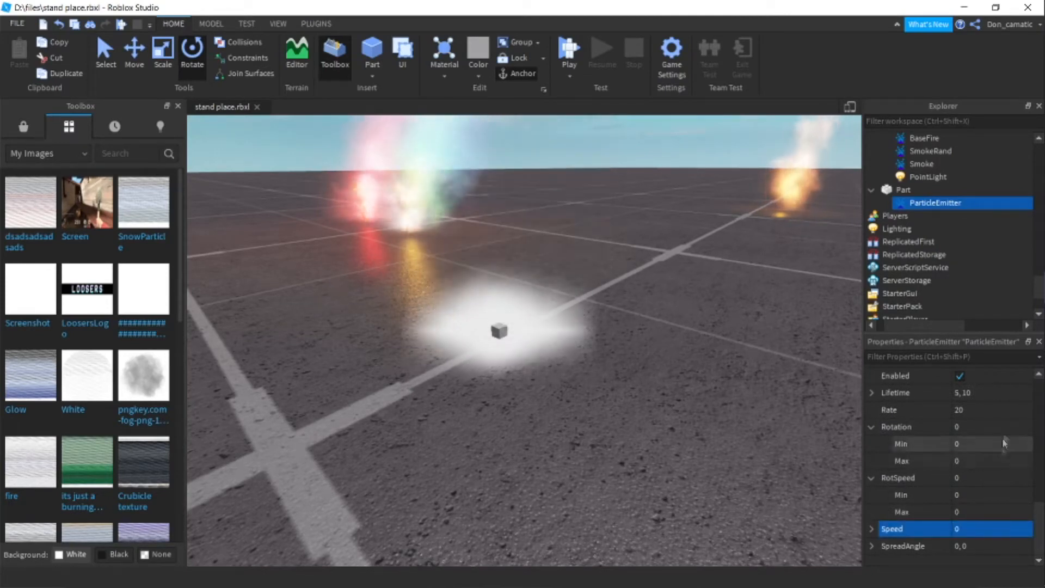
Set the ParticleEmitter's Lifetime to 0.2 and its Rate to 9
{"action": "left_click", "coordinate": [1020, 411]}
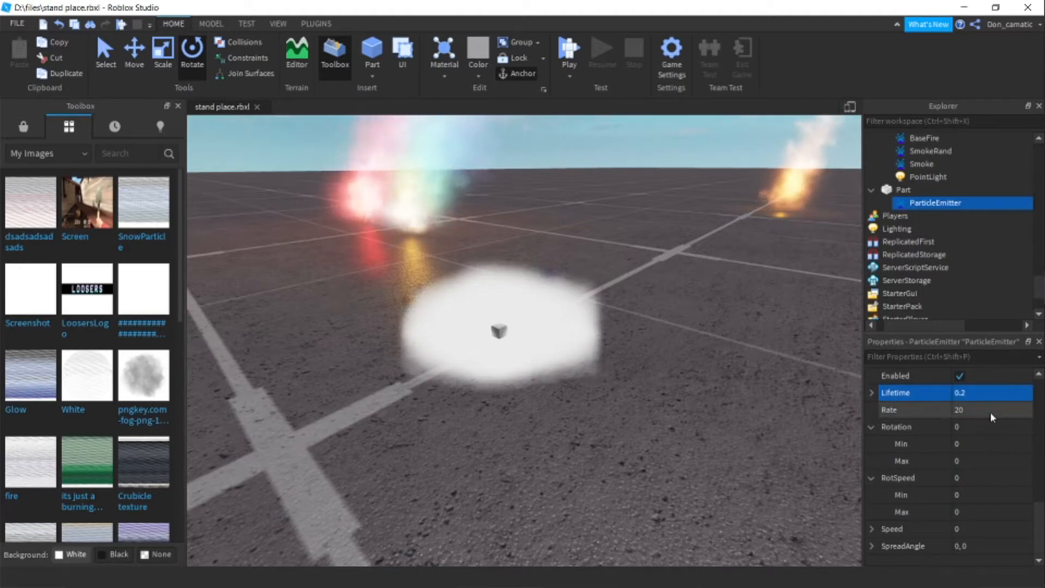
{"action": "left_click", "coordinate": [991, 412]}
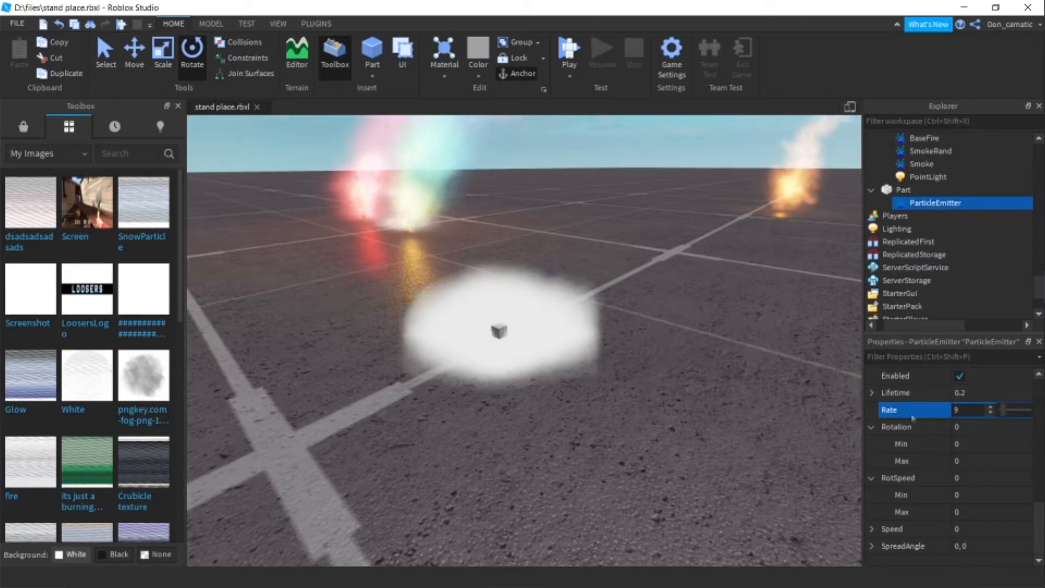
{"action": "left_click", "coordinate": [712, 402]}
{"action": "right_click_drag", "start_coordinate": [708, 403], "coordinate": [709, 404]}
Raise the part holding the emitter slightly above the baseplate with the Move tool
{"action": "left_click_drag", "start_coordinate": [535, 327], "coordinate": [410, 385]}
{"action": "key", "text": "a"}
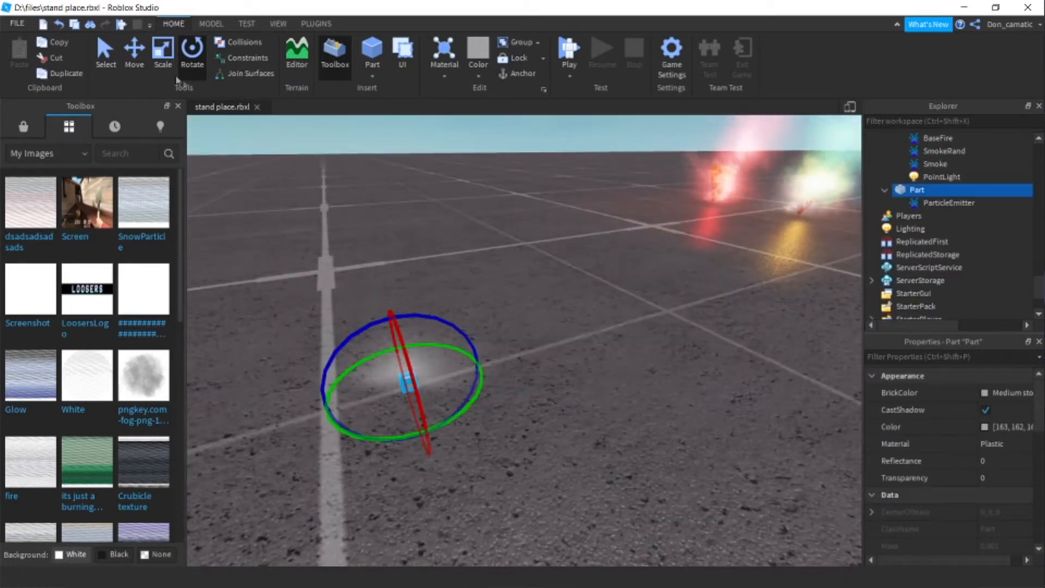
{"action": "left_click", "coordinate": [140, 41]}
{"action": "left_click_drag", "start_coordinate": [390, 305], "coordinate": [377, 248]}
{"action": "left_click", "coordinate": [584, 297]}
{"action": "key", "text": "d"}
{"action": "right_click_drag", "start_coordinate": [584, 298], "coordinate": [584, 298]}
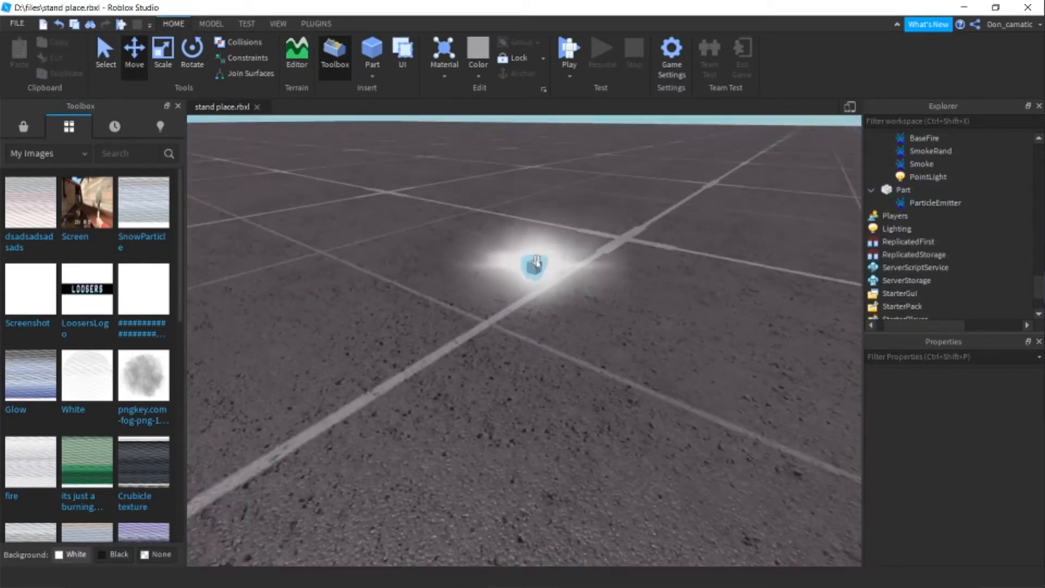
{"action": "left_click", "coordinate": [535, 266]}
{"action": "left_click", "coordinate": [869, 413]}
{"action": "left_click", "coordinate": [685, 358]}
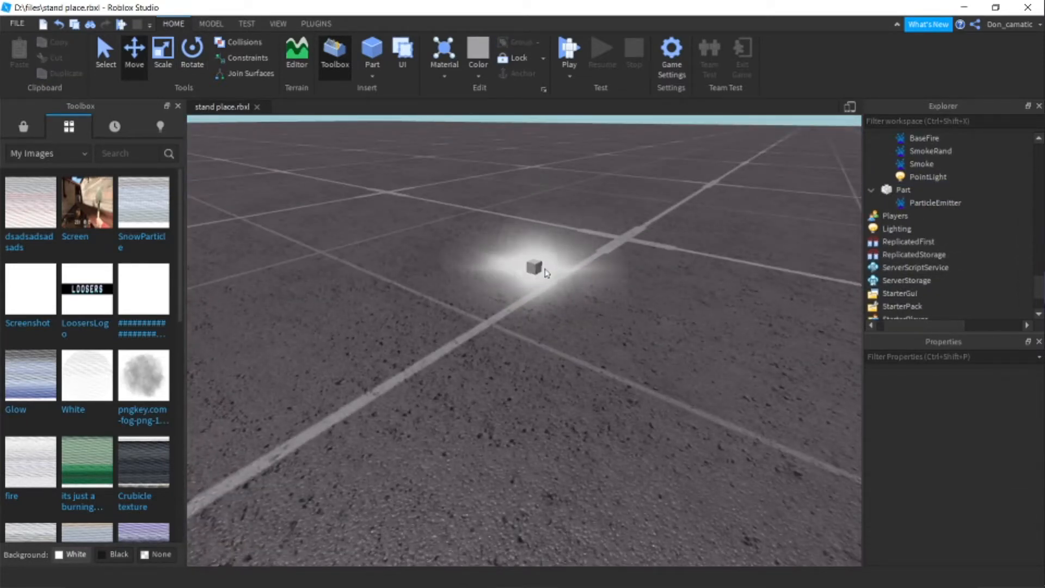
Shape the ParticleEmitter's Transparency curve to stay low until about time 0.89, then rise steeply towards the end
{"action": "left_click", "coordinate": [958, 189]}
{"action": "left_click", "coordinate": [990, 203]}
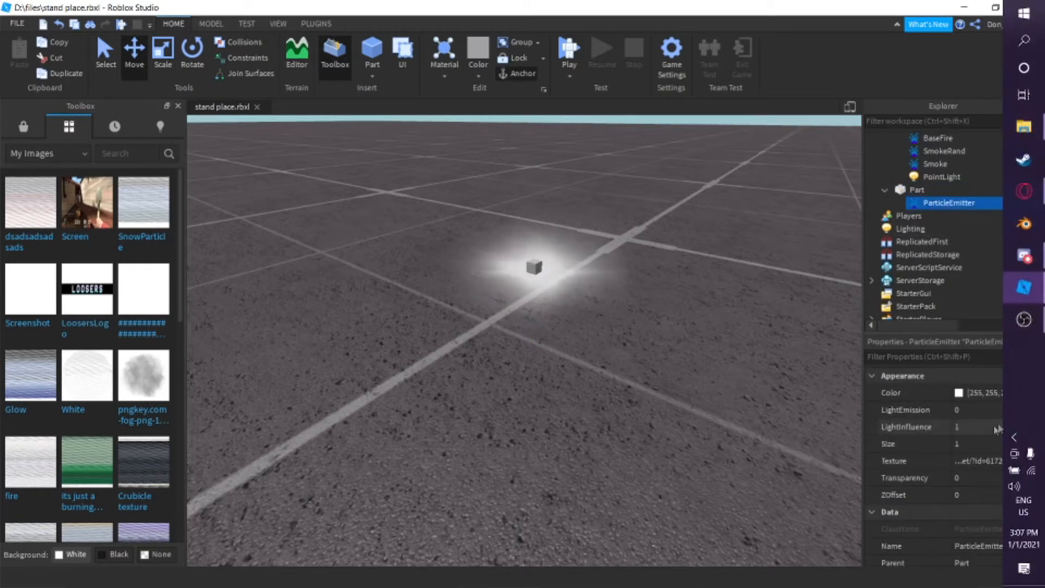
{"action": "left_click", "coordinate": [1018, 478]}
{"action": "left_click", "coordinate": [1025, 478]}
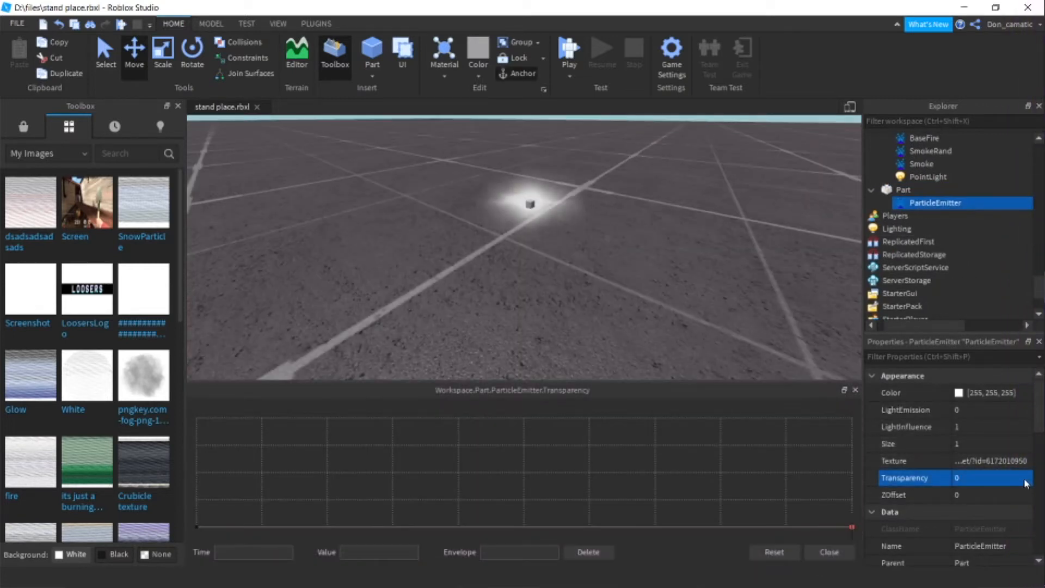
{"action": "left_click", "coordinate": [852, 527]}
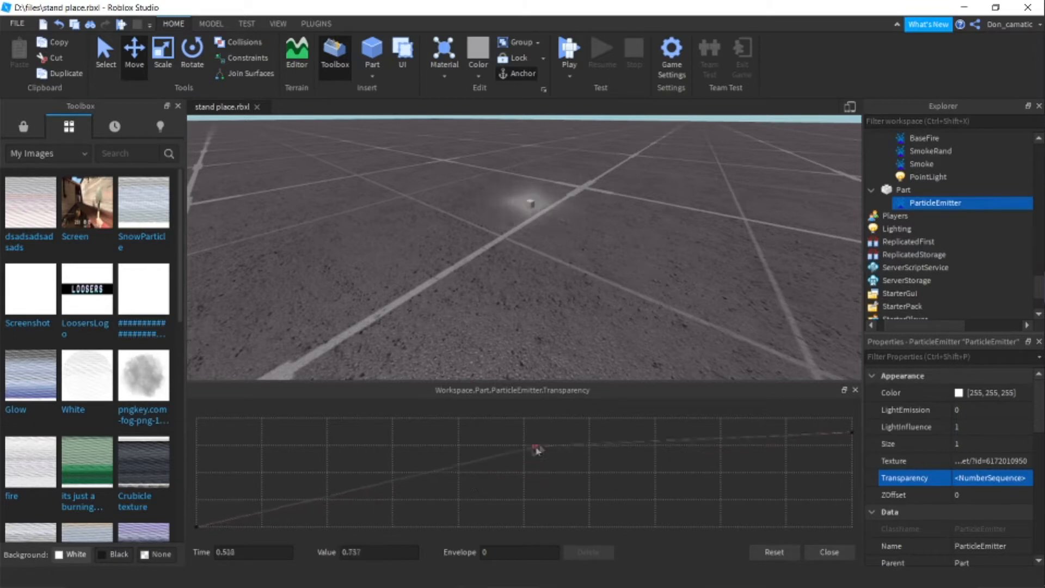
{"action": "left_click_drag", "start_coordinate": [661, 426], "coordinate": [711, 444]}
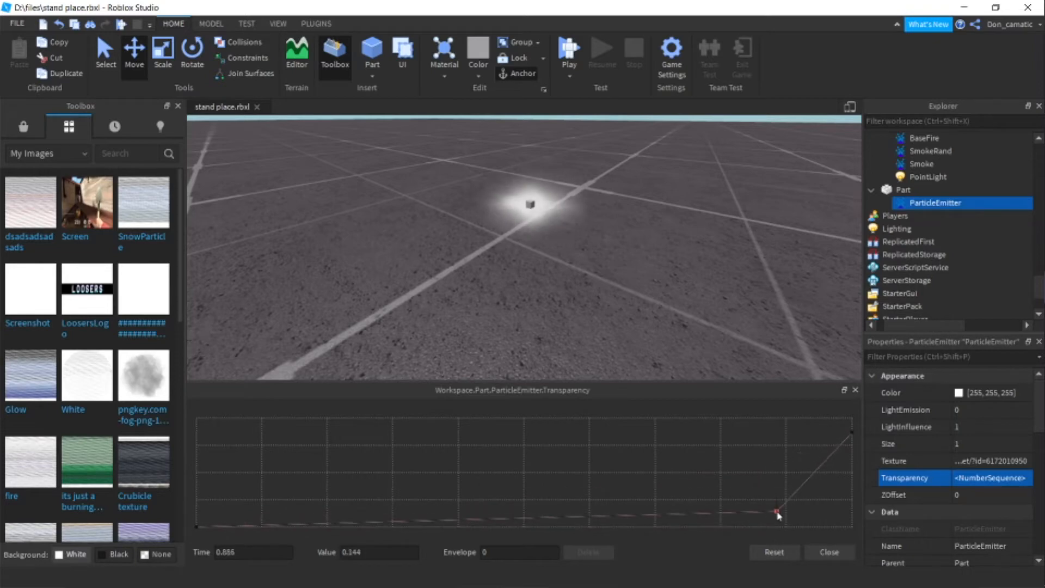
{"action": "left_click", "coordinate": [827, 556]}
Change the ParticleEmitter's colour to light blue with RGB 112, 200, 255
{"action": "key", "text": "w"}
{"action": "right_click_drag", "start_coordinate": [744, 388], "coordinate": [744, 388]}
{"action": "key", "text": "s"}
{"action": "key", "text": "w"}
{"action": "right_click_drag", "start_coordinate": [594, 351], "coordinate": [579, 345]}
{"action": "key", "text": "w"}
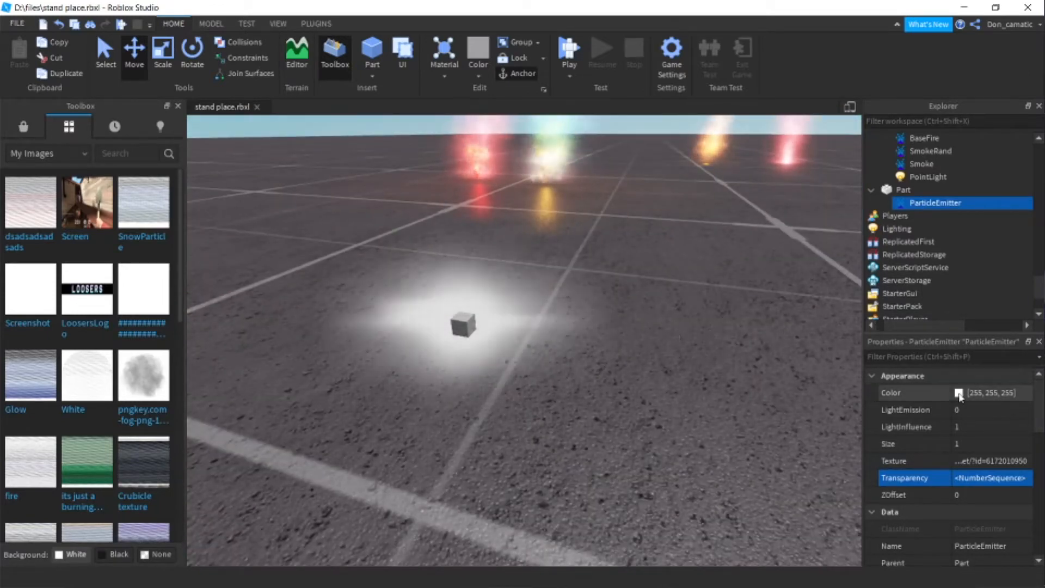
{"action": "left_click", "coordinate": [959, 394]}
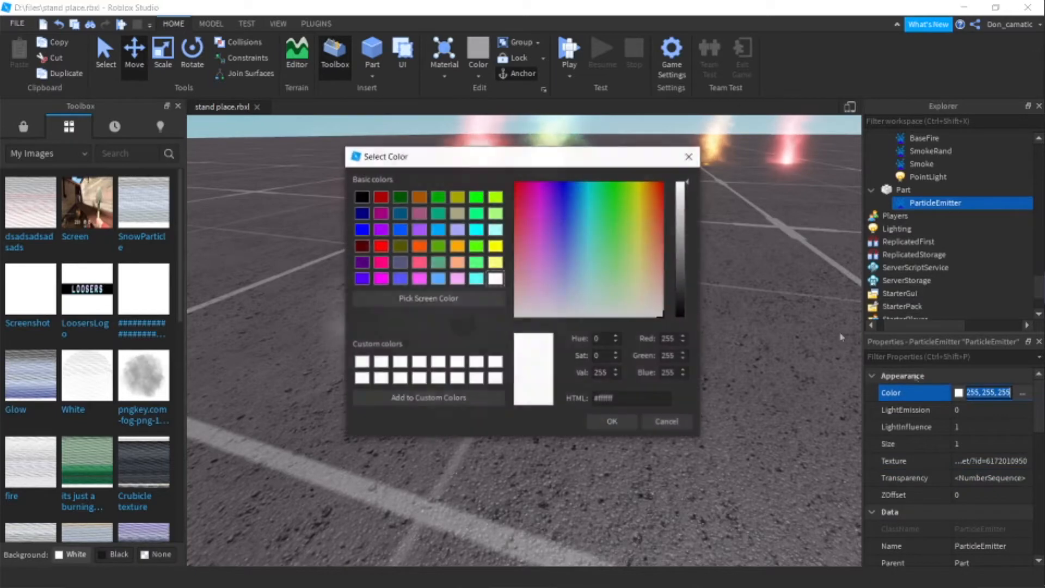
{"action": "left_click_drag", "start_coordinate": [363, 158], "coordinate": [0, 116]}
{"action": "left_click", "coordinate": [128, 182]}
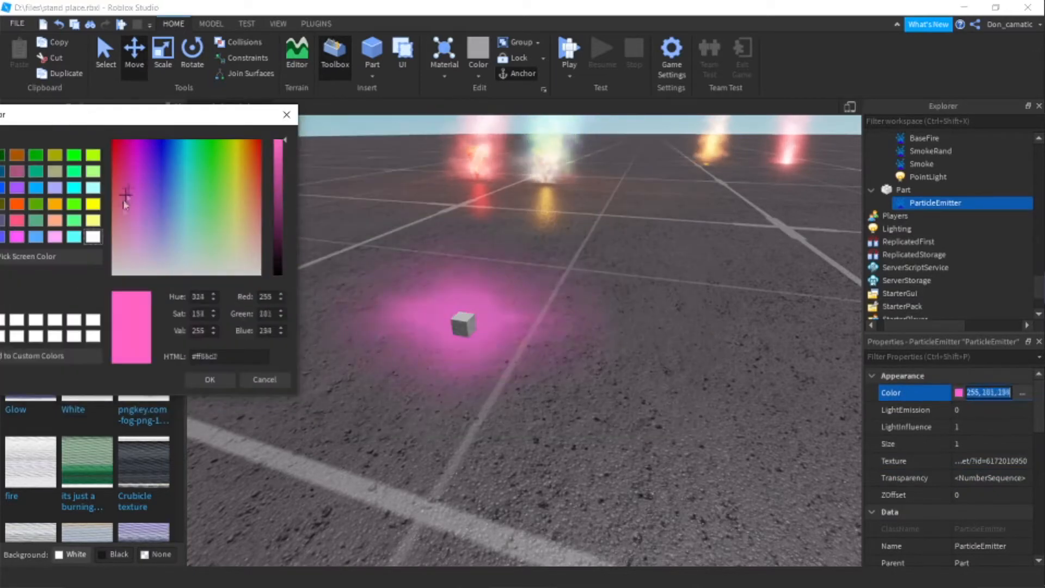
{"action": "left_click", "coordinate": [116, 240]}
{"action": "left_click_drag", "start_coordinate": [106, 242], "coordinate": [103, 217]}
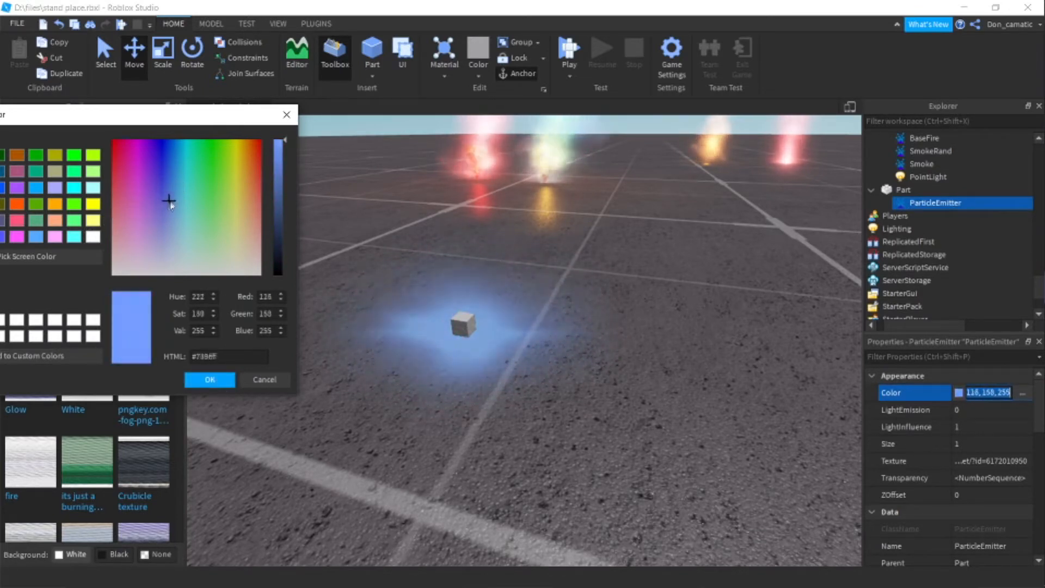
{"action": "left_click", "coordinate": [210, 380]}
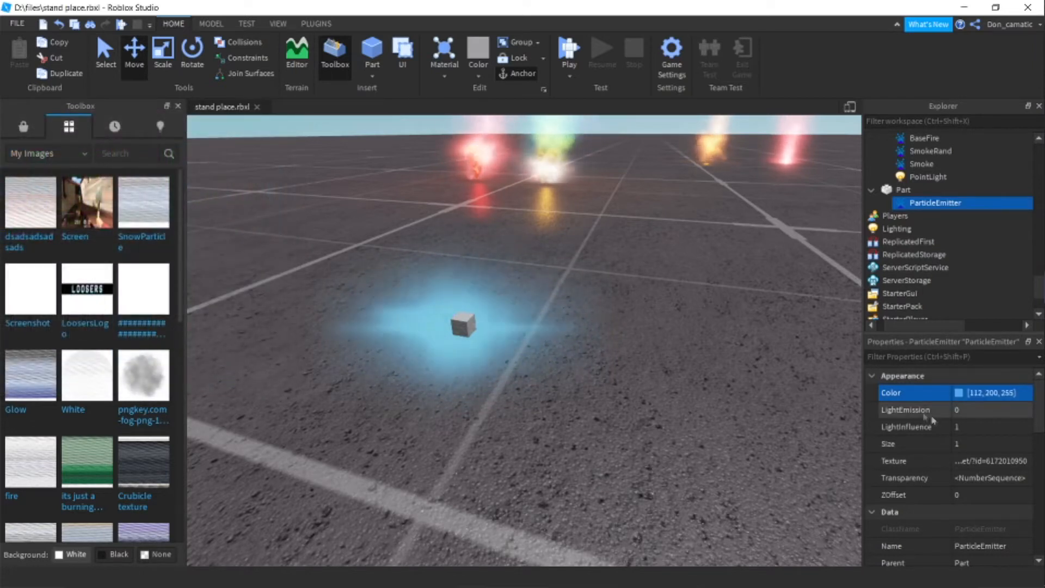
Set the blue ParticleEmitter's LightEmission to 1
{"action": "left_click", "coordinate": [982, 412]}
{"action": "type", "text": "1"}
{"action": "left_click", "coordinate": [664, 390]}
{"action": "right_click_drag", "start_coordinate": [664, 390], "coordinate": [665, 394]}
{"action": "left_click", "coordinate": [906, 189]}
{"action": "left_click", "coordinate": [920, 190]}
{"action": "type", "text": "part"}
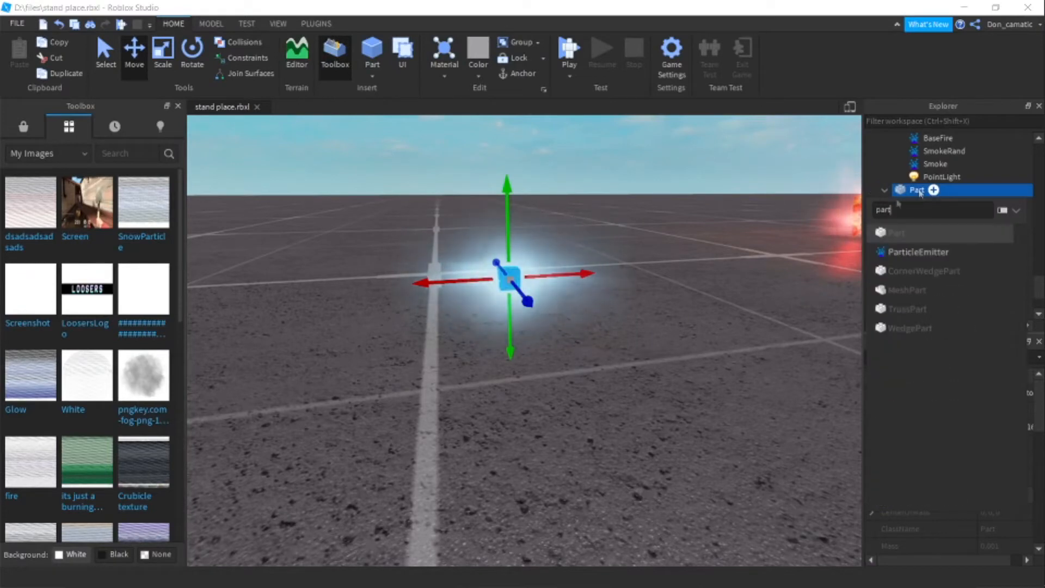
{"action": "left_click", "coordinate": [925, 238]}
{"action": "key", "text": "ctrl+z"}
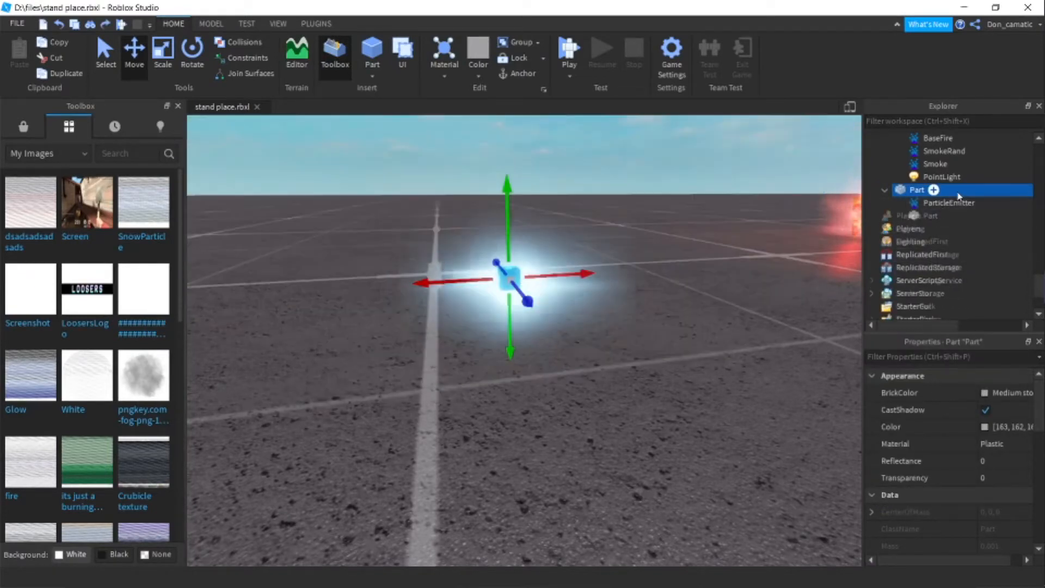
Insert a second ParticleEmitter into the same part
{"action": "left_click", "coordinate": [933, 189]}
{"action": "type", "text": "par"}
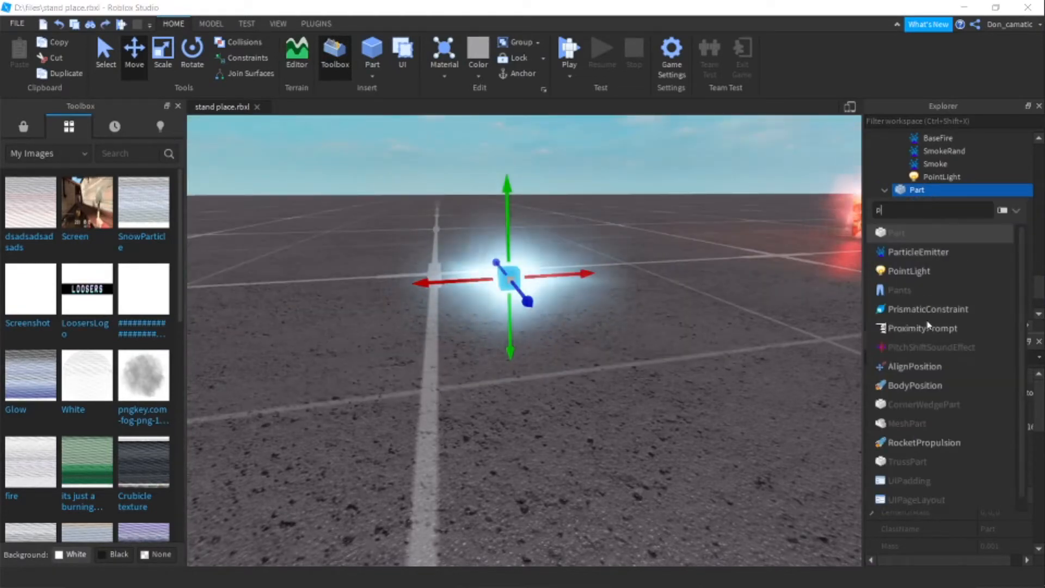
{"action": "left_click", "coordinate": [930, 254]}
{"action": "left_click", "coordinate": [555, 379]}
{"action": "scroll", "coordinate": [571, 380], "scroll_direction": "down", "scroll_amount": 5}
{"action": "right_click_drag", "start_coordinate": [571, 380], "coordinate": [688, 318]}
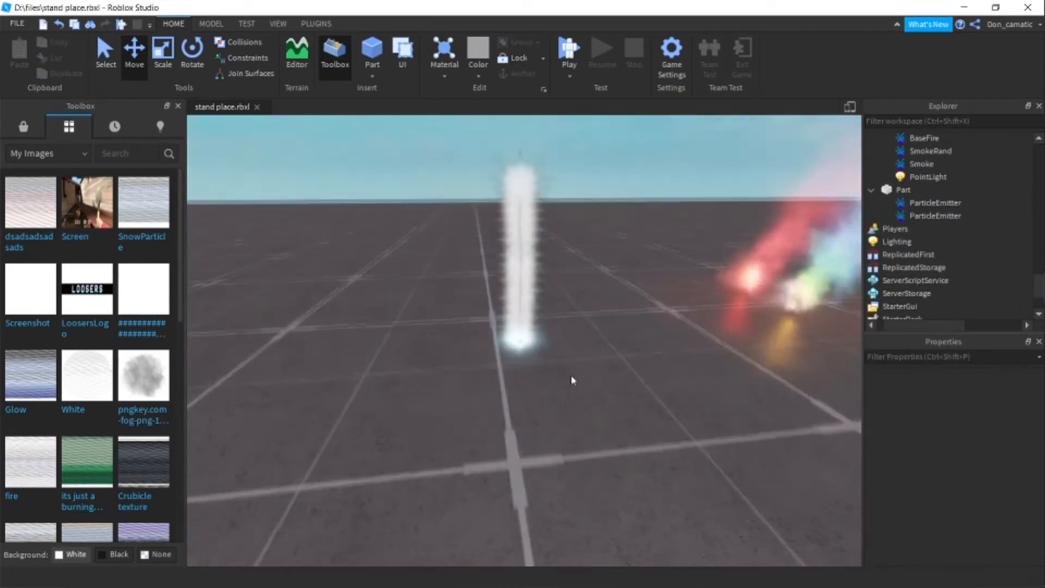
{"action": "scroll", "coordinate": [687, 313], "scroll_direction": "up", "scroll_amount": 10}
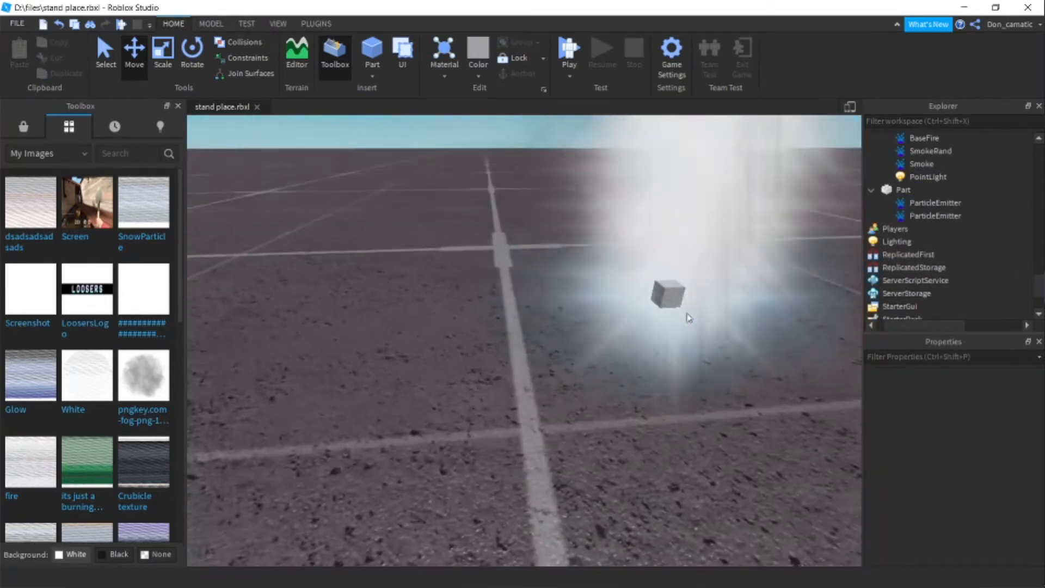
{"action": "key", "text": "alt+Tab"}
{"action": "left_click", "coordinate": [684, 306]}
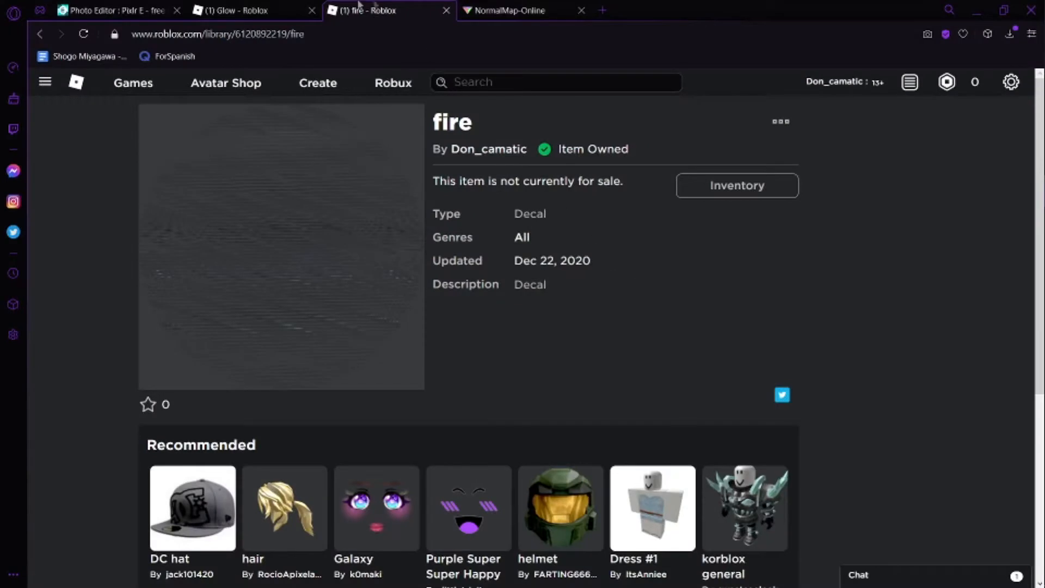
{"action": "left_click", "coordinate": [266, 42]}
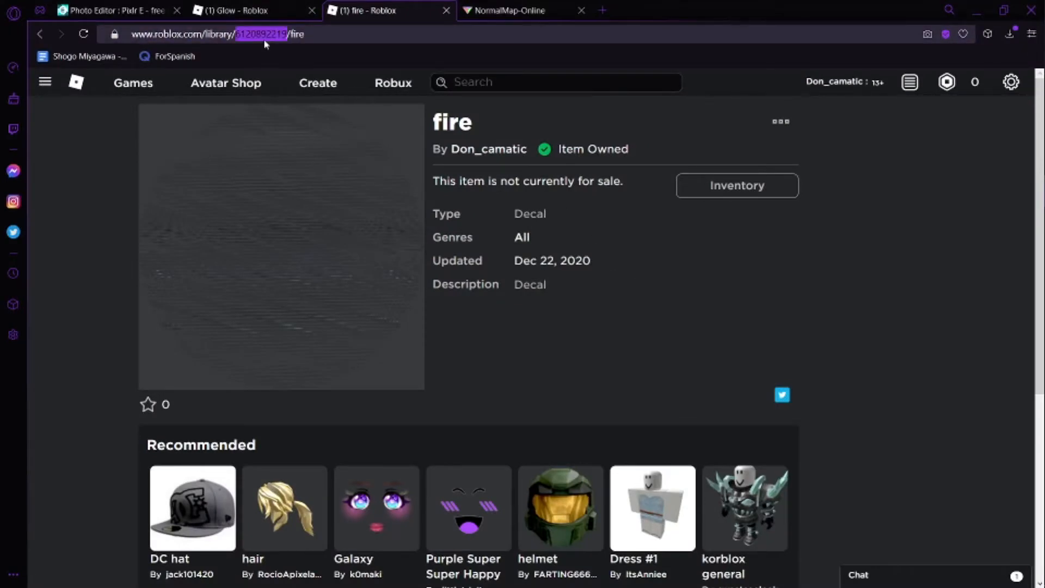
Return to Roblox Studio and set the second ParticleEmitter's texture to the copied fire decal ID
{"action": "key", "text": "alt+Tab"}
{"action": "scroll", "coordinate": [408, 169], "scroll_direction": "down", "scroll_amount": 8}
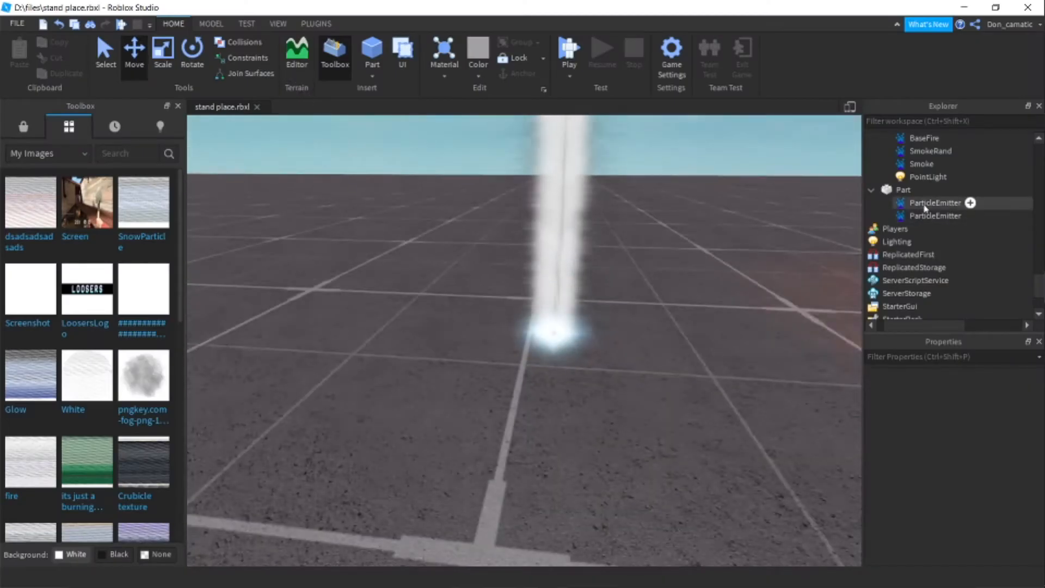
{"action": "left_click", "coordinate": [921, 216]}
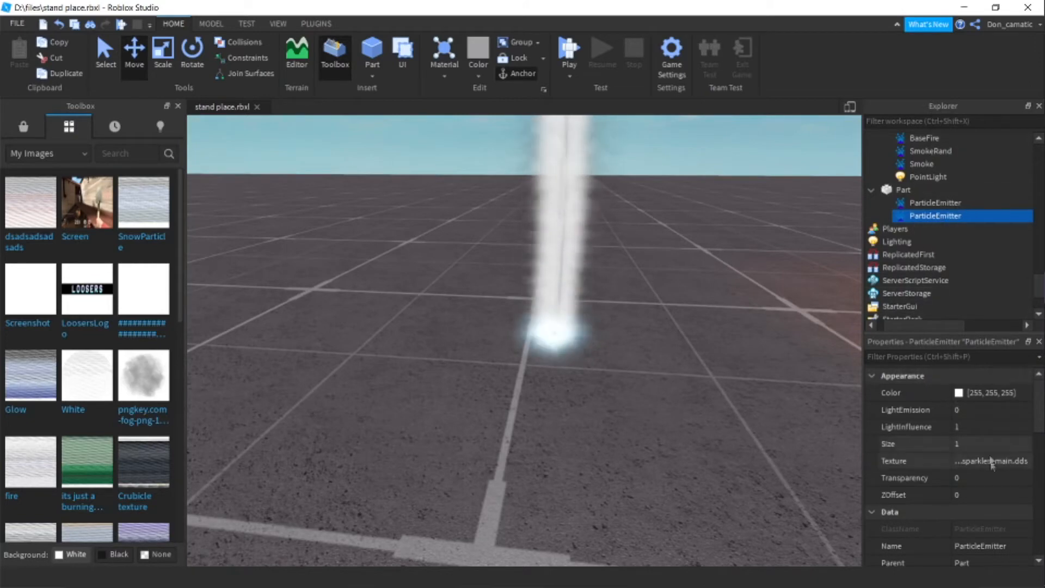
{"action": "left_click", "coordinate": [979, 461]}
{"action": "key", "text": "ctrl+v"}
{"action": "key", "text": "Return"}
{"action": "scroll", "coordinate": [757, 389], "scroll_direction": "up", "scroll_amount": 3}
{"action": "right_click_drag", "start_coordinate": [762, 393], "coordinate": [756, 383]}
{"action": "scroll", "coordinate": [757, 389], "scroll_direction": "up", "scroll_amount": 4}
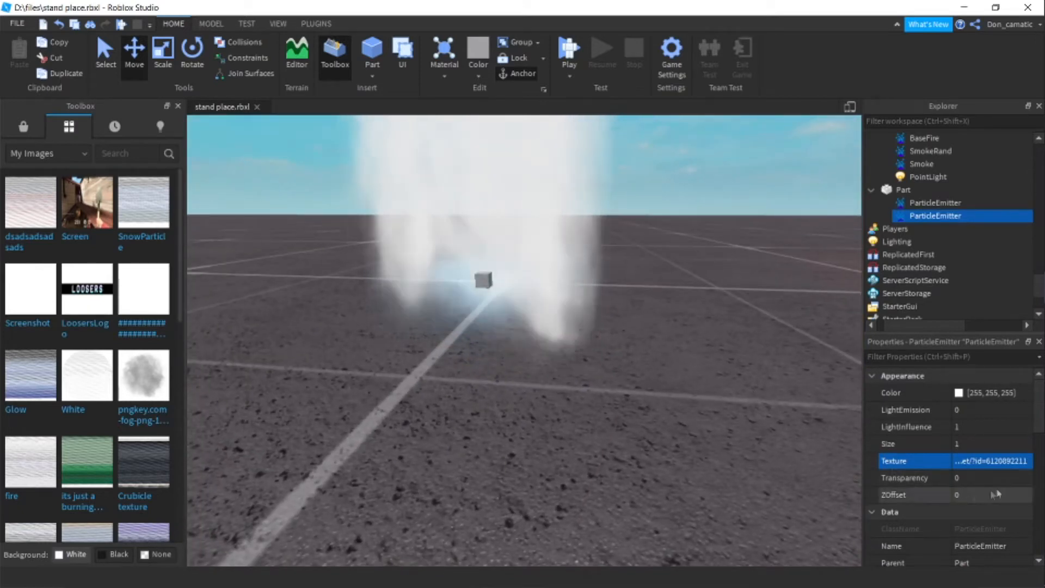
Shape the second emitter's Transparency curve from 0.4 at the start to 1 at the end, with a point at about time 0.28, value 0.98
{"action": "left_click", "coordinate": [983, 477]}
{"action": "left_click", "coordinate": [1023, 479]}
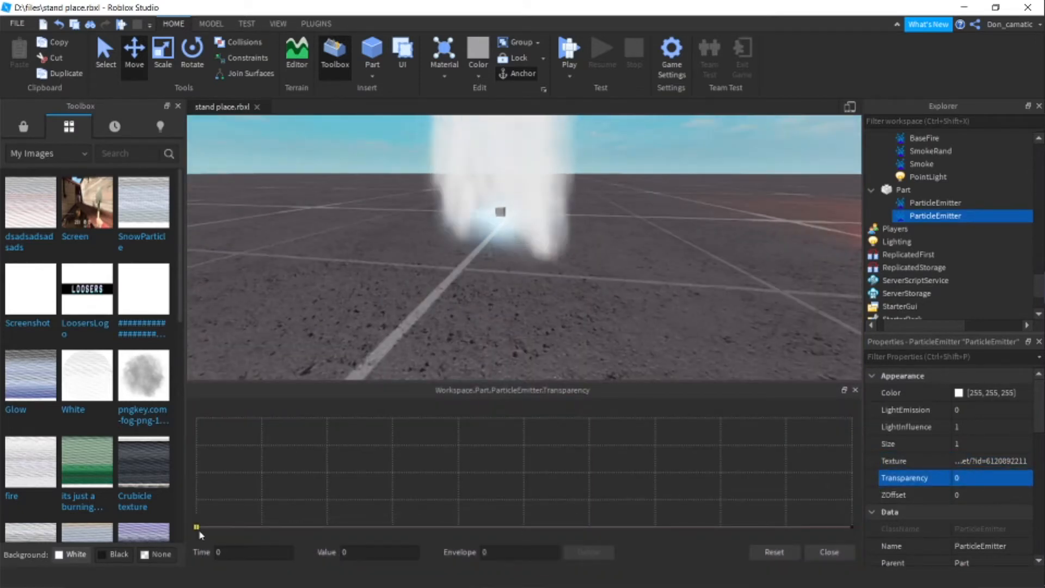
{"action": "left_click_drag", "start_coordinate": [202, 520], "coordinate": [203, 488]}
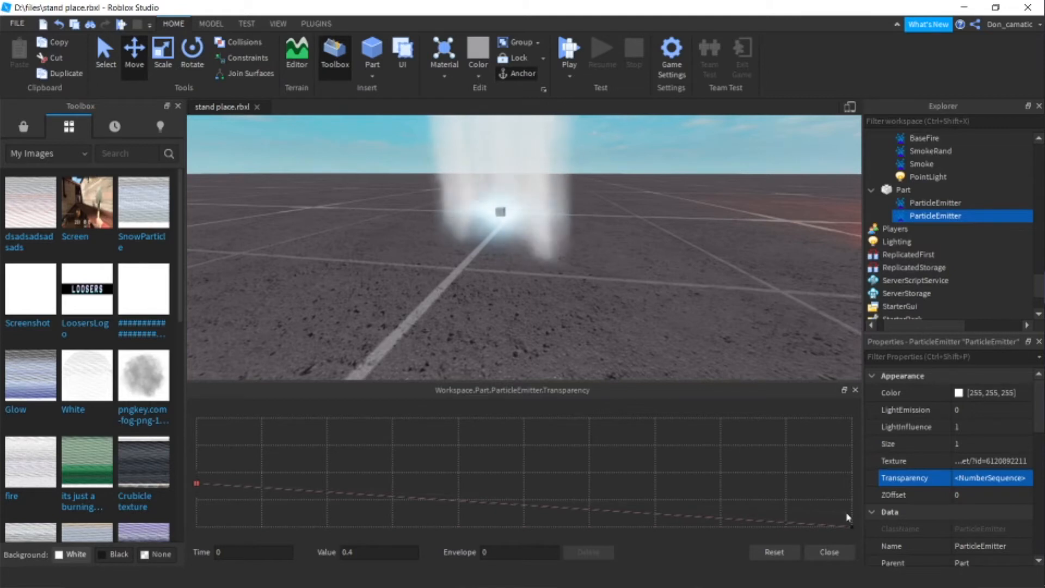
{"action": "left_click", "coordinate": [853, 526]}
{"action": "scroll", "coordinate": [597, 227], "scroll_direction": "down", "scroll_amount": 5}
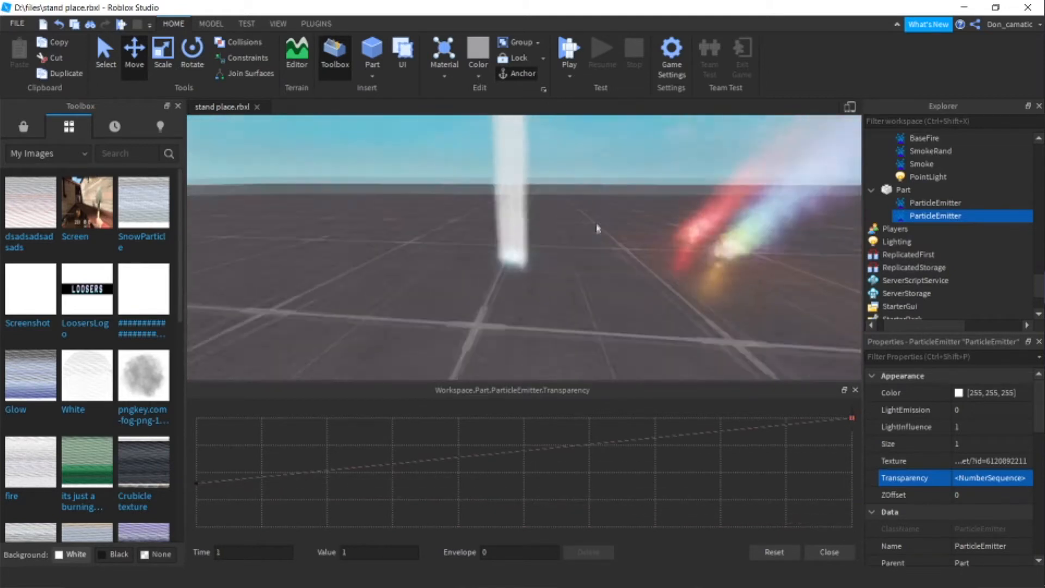
{"action": "right_click_drag", "start_coordinate": [597, 227], "coordinate": [595, 249]}
{"action": "left_click_drag", "start_coordinate": [384, 461], "coordinate": [382, 425]}
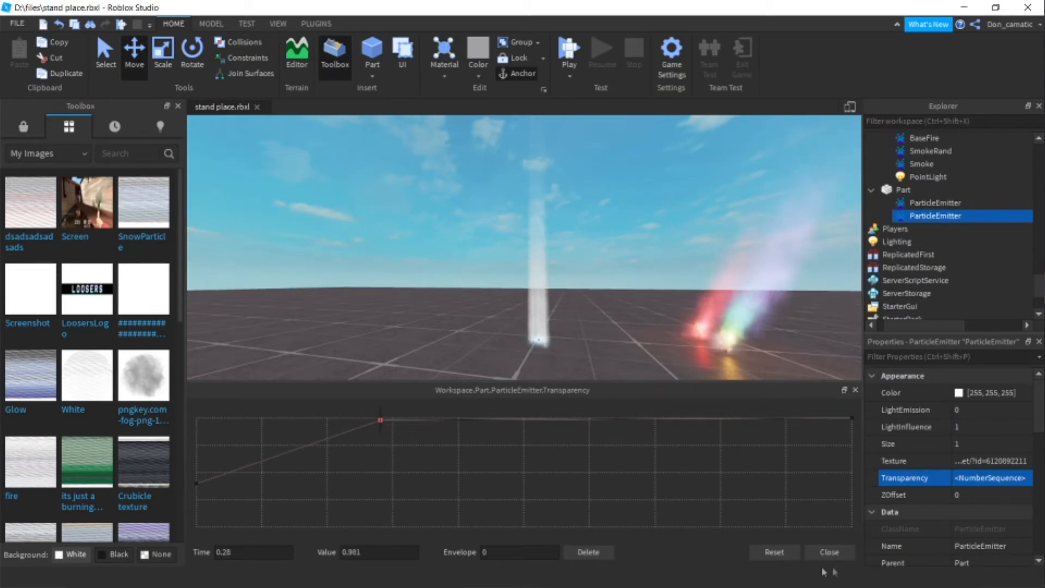
{"action": "left_click", "coordinate": [829, 552]}
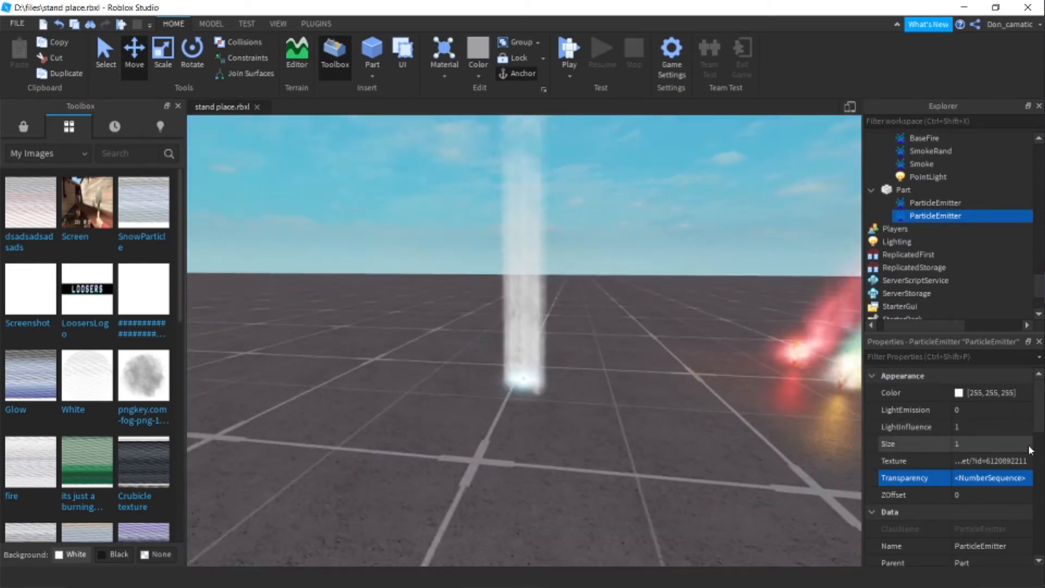
Shape the second emitter's Size curve so that it rises to 5.75 at time 1
{"action": "left_click", "coordinate": [1029, 450]}
{"action": "right_click_drag", "start_coordinate": [691, 287], "coordinate": [691, 291]}
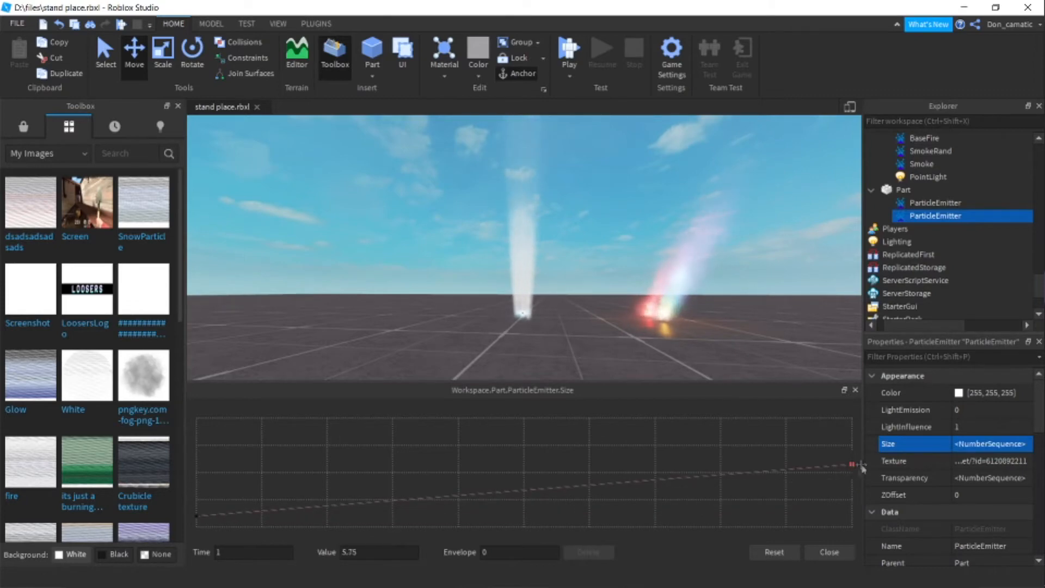
{"action": "left_click", "coordinate": [825, 558]}
{"action": "right_click_drag", "start_coordinate": [665, 341], "coordinate": [665, 341]}
{"action": "key", "text": "w"}
{"action": "right_click_drag", "start_coordinate": [481, 227], "coordinate": [498, 253]}
{"action": "key", "text": "w"}
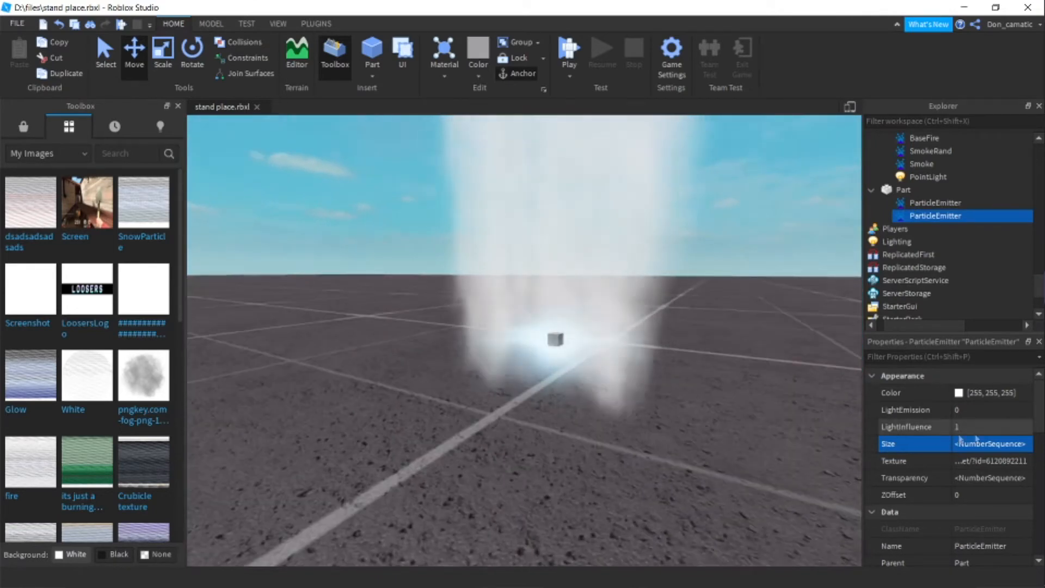
Raise the starting point of the second emitter's Transparency curve to 0.594
{"action": "left_click", "coordinate": [1014, 478]}
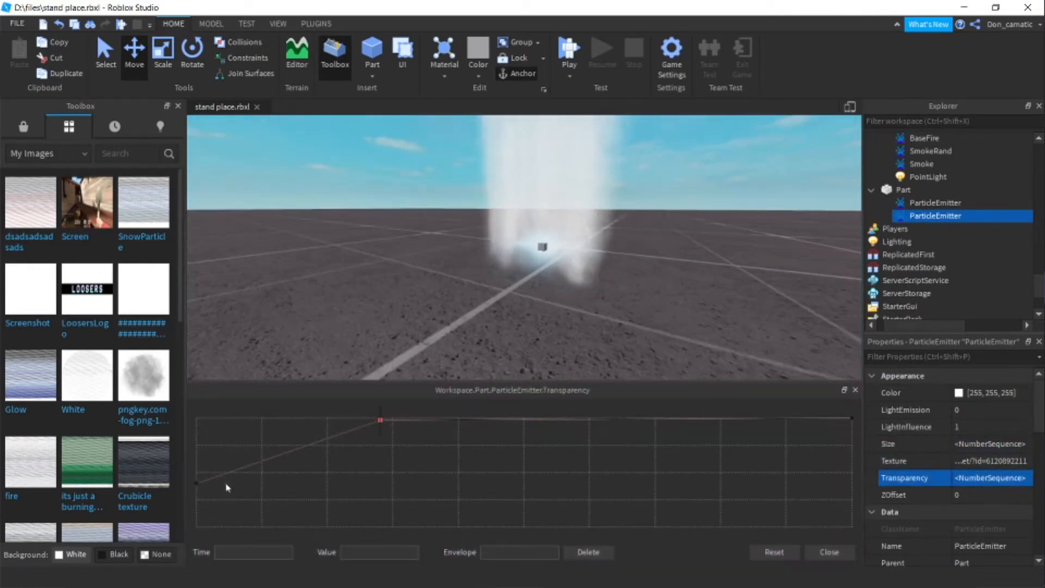
{"action": "left_click_drag", "start_coordinate": [197, 489], "coordinate": [200, 461]}
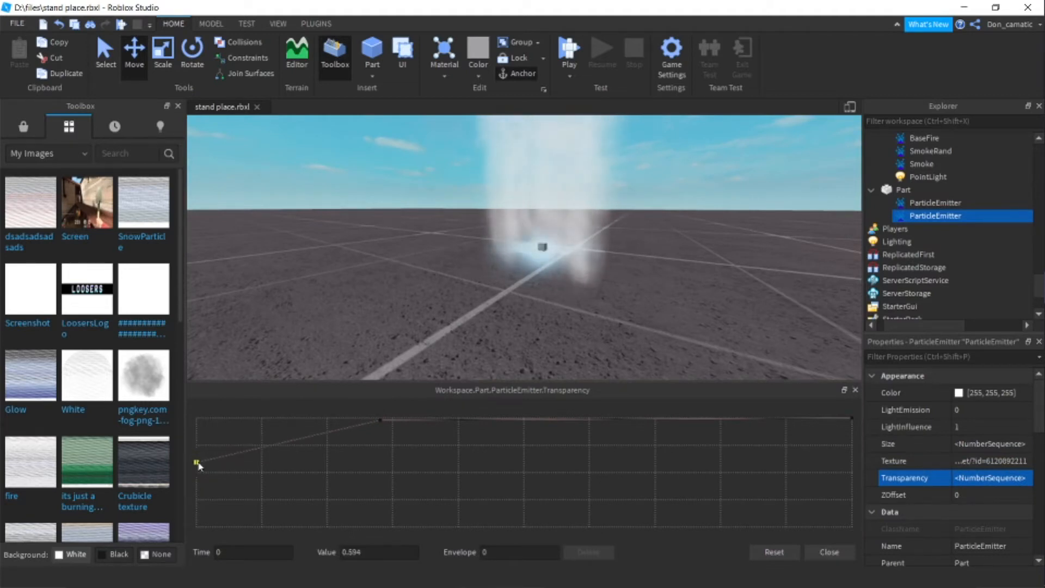
{"action": "left_click", "coordinate": [825, 561]}
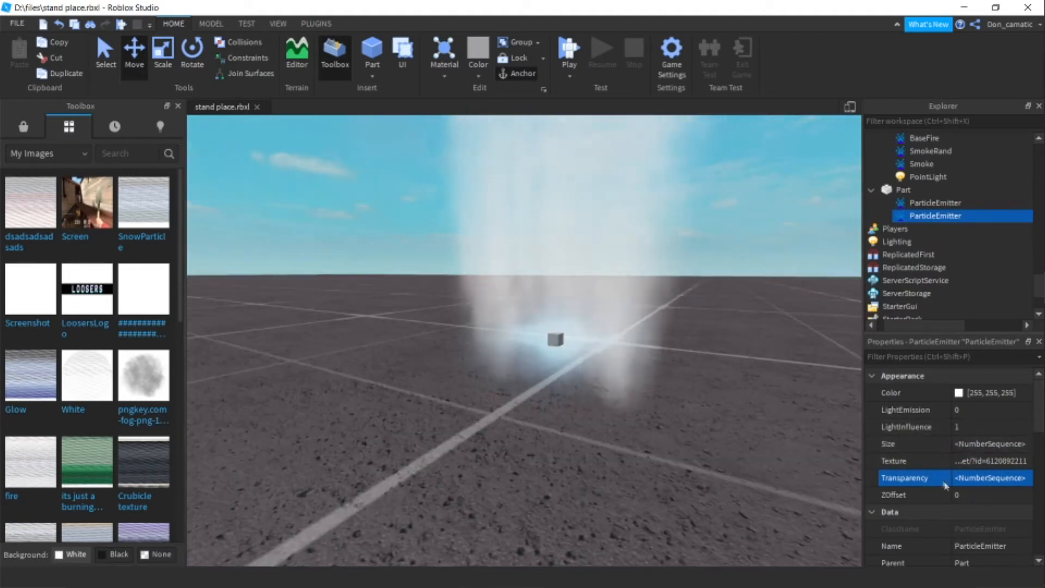
Check the second emitter's emission settings and examine those of the BaseFire and SmokeRand emitters in the reference burning flames mesh
{"action": "scroll", "coordinate": [947, 462], "scroll_direction": "down", "scroll_amount": 5}
{"action": "scroll", "coordinate": [985, 514], "scroll_direction": "down", "scroll_amount": 2}
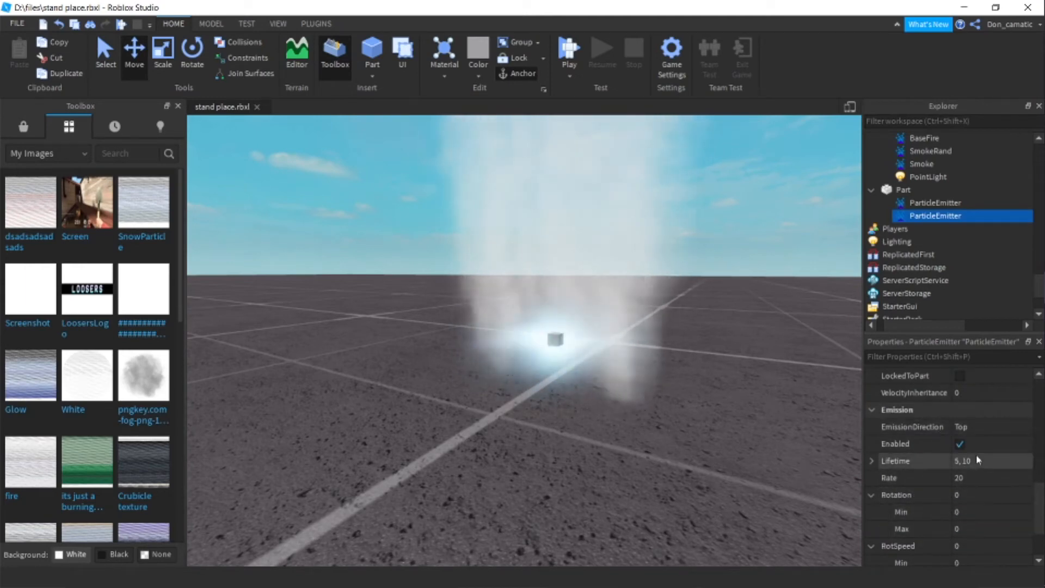
{"action": "scroll", "coordinate": [620, 432], "scroll_direction": "down", "scroll_amount": 5}
{"action": "right_click_drag", "start_coordinate": [620, 431], "coordinate": [618, 420]}
{"action": "key", "text": "w"}
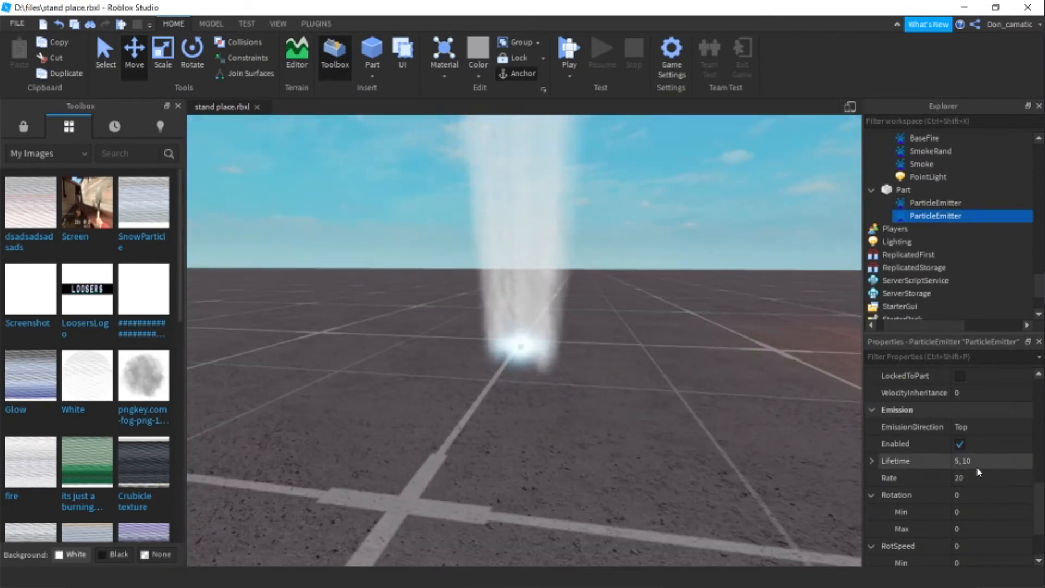
{"action": "right_click_drag", "start_coordinate": [605, 422], "coordinate": [599, 420]}
{"action": "left_click", "coordinate": [566, 338]}
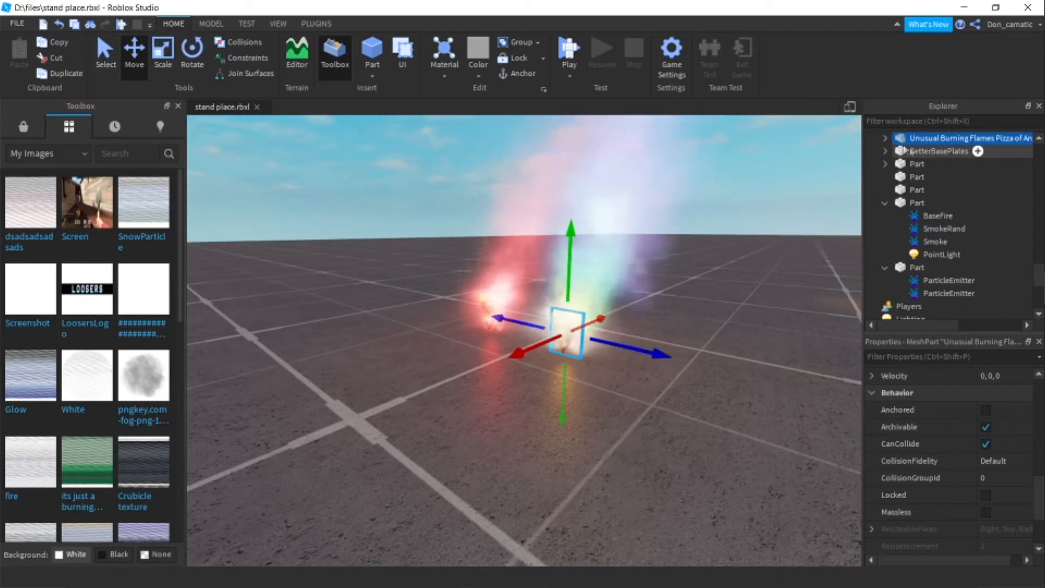
{"action": "left_click", "coordinate": [886, 139]}
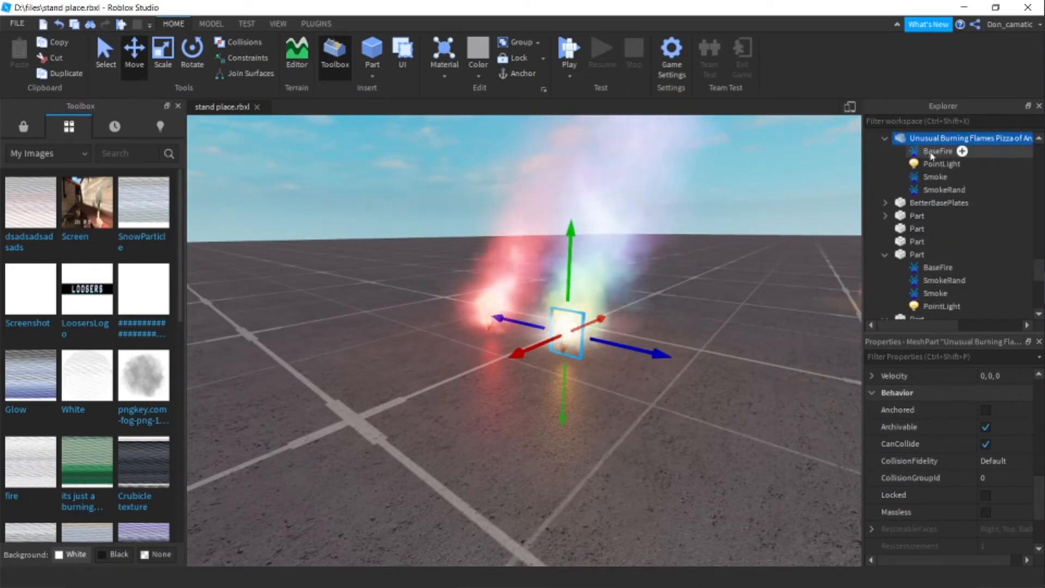
{"action": "left_click", "coordinate": [928, 151]}
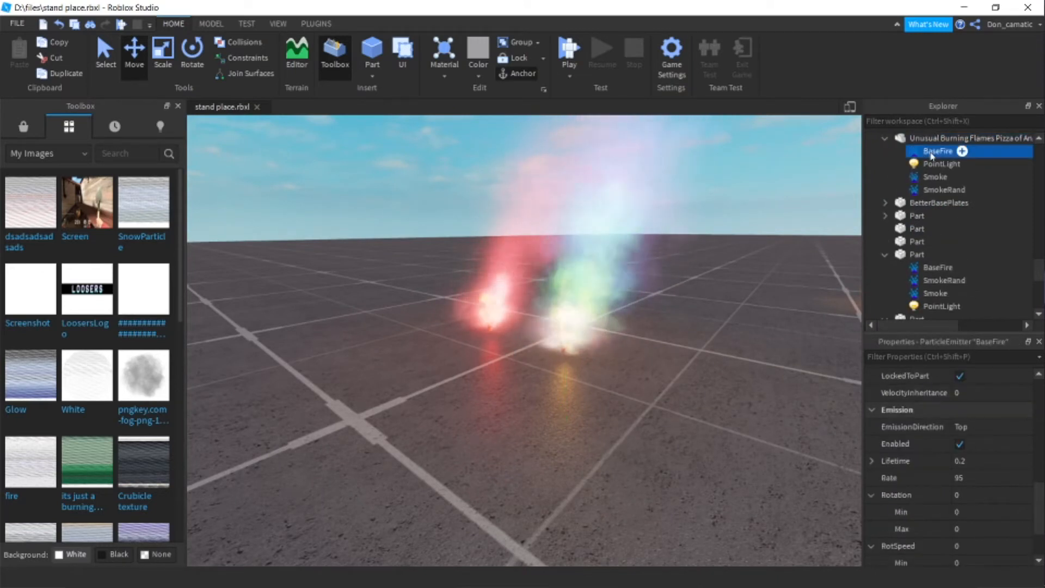
{"action": "left_click", "coordinate": [925, 190]}
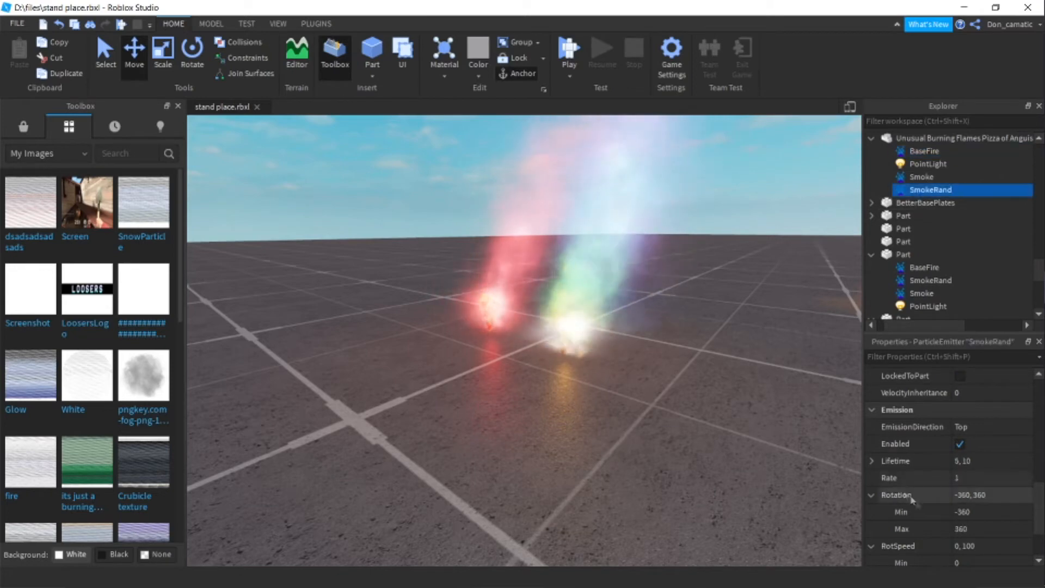
Return to the custom fire part and examine the properties of its two ParticleEmitters
{"action": "left_click", "coordinate": [453, 408]}
{"action": "right_click_drag", "start_coordinate": [453, 409], "coordinate": [455, 408]}
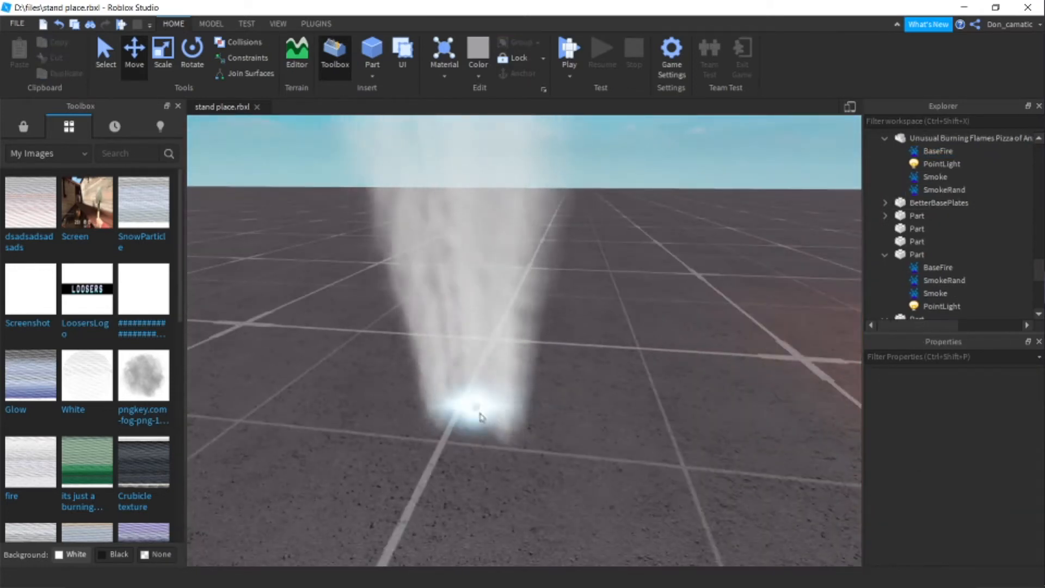
{"action": "left_click", "coordinate": [480, 417]}
{"action": "left_click", "coordinate": [947, 298]}
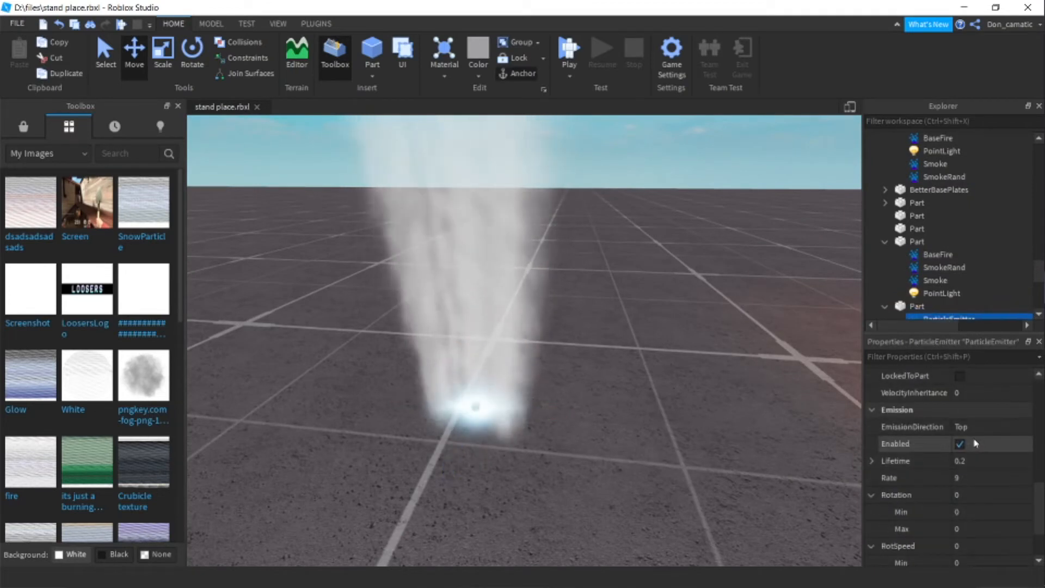
{"action": "scroll", "coordinate": [977, 448], "scroll_direction": "up", "scroll_amount": 4}
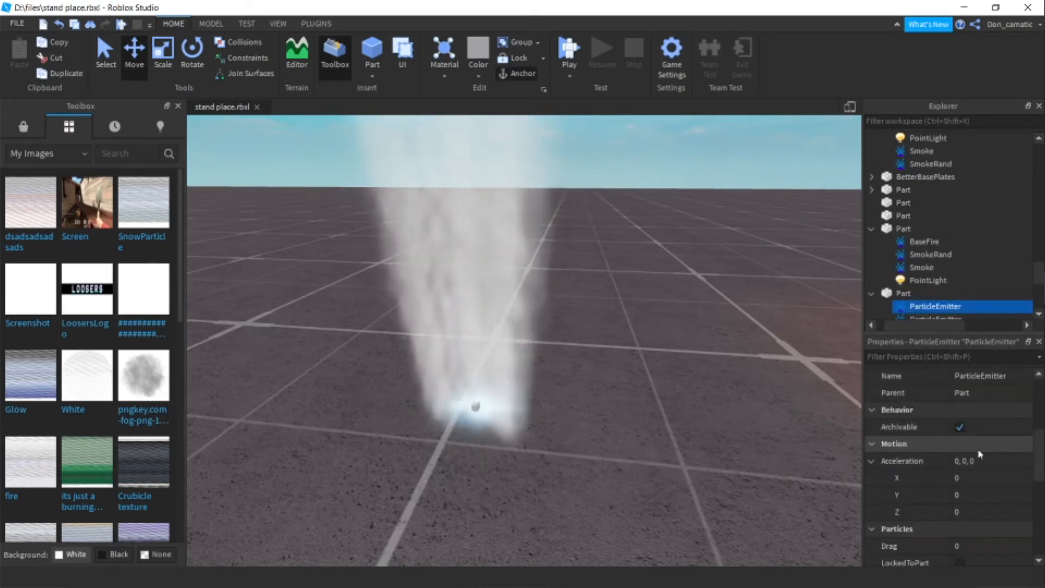
{"action": "scroll", "coordinate": [926, 261], "scroll_direction": "down", "scroll_amount": 3}
{"action": "left_click", "coordinate": [907, 280]}
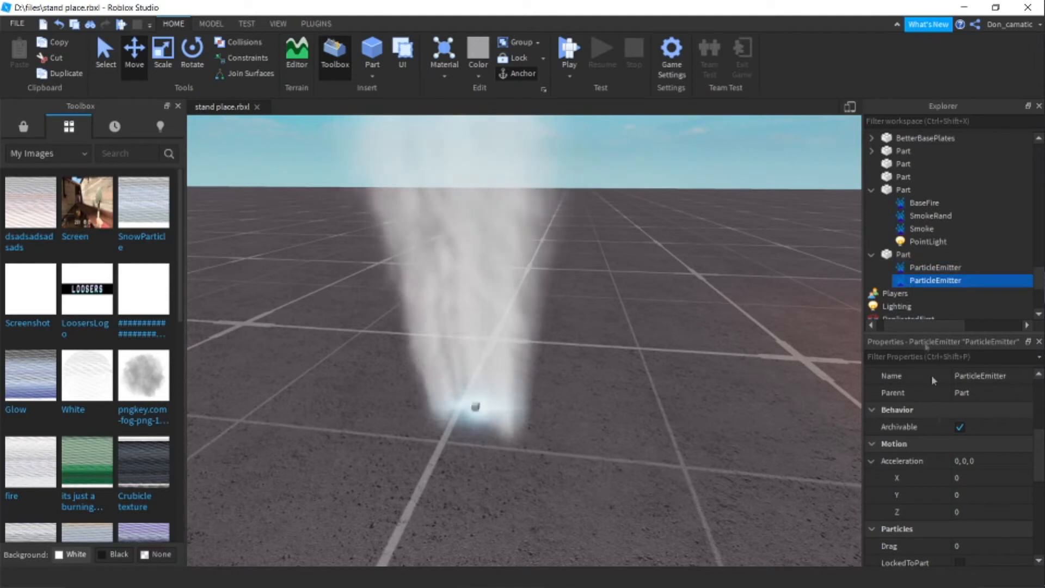
{"action": "right_click_drag", "start_coordinate": [693, 331], "coordinate": [654, 324]}
{"action": "scroll", "coordinate": [693, 331], "scroll_direction": "down", "scroll_amount": 2}
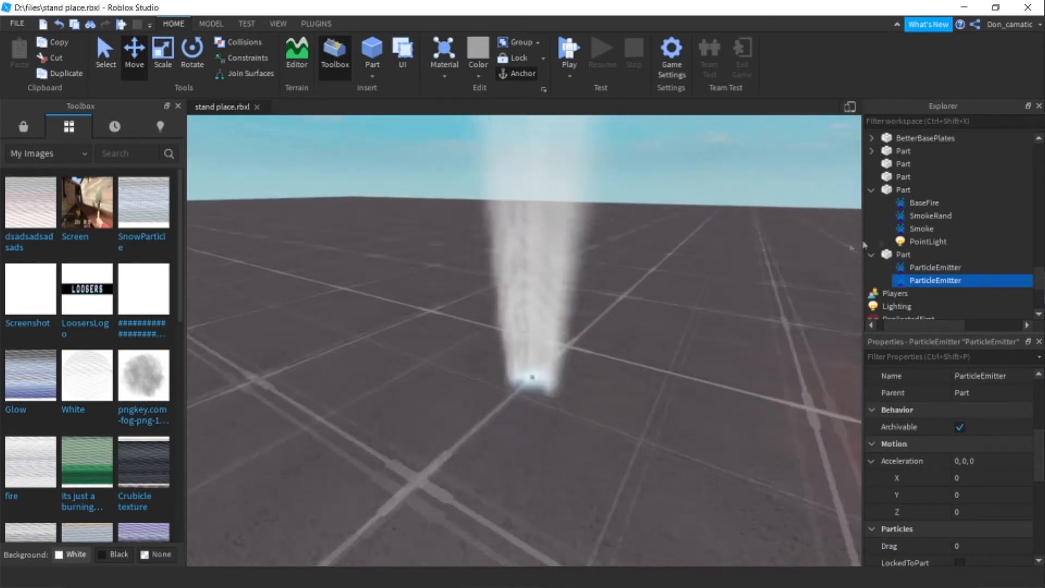
{"action": "left_click", "coordinate": [918, 254]}
{"action": "left_click", "coordinate": [935, 280]}
{"action": "scroll", "coordinate": [915, 432], "scroll_direction": "up", "scroll_amount": 3}
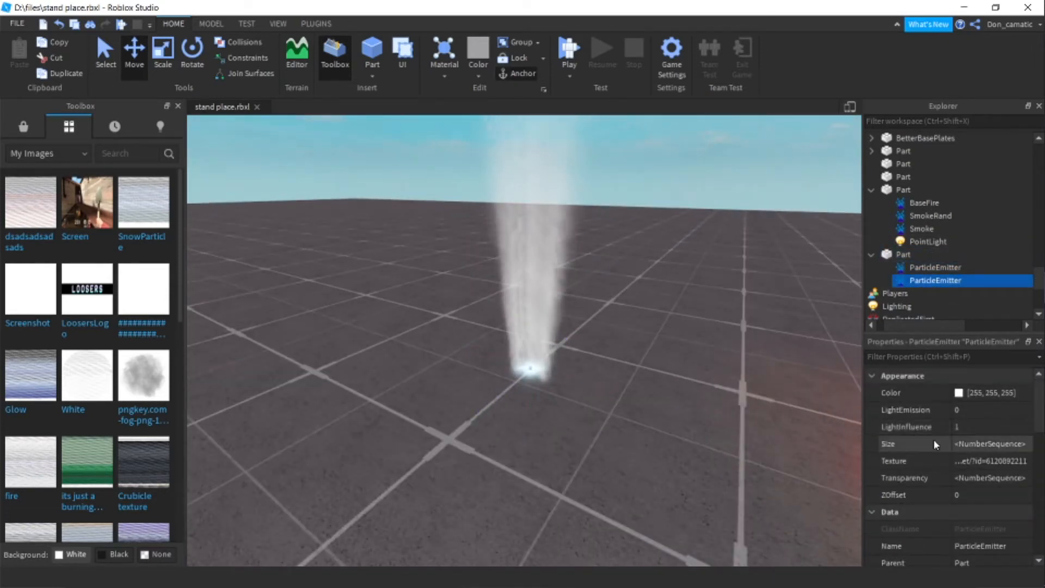
{"action": "left_click", "coordinate": [974, 409]}
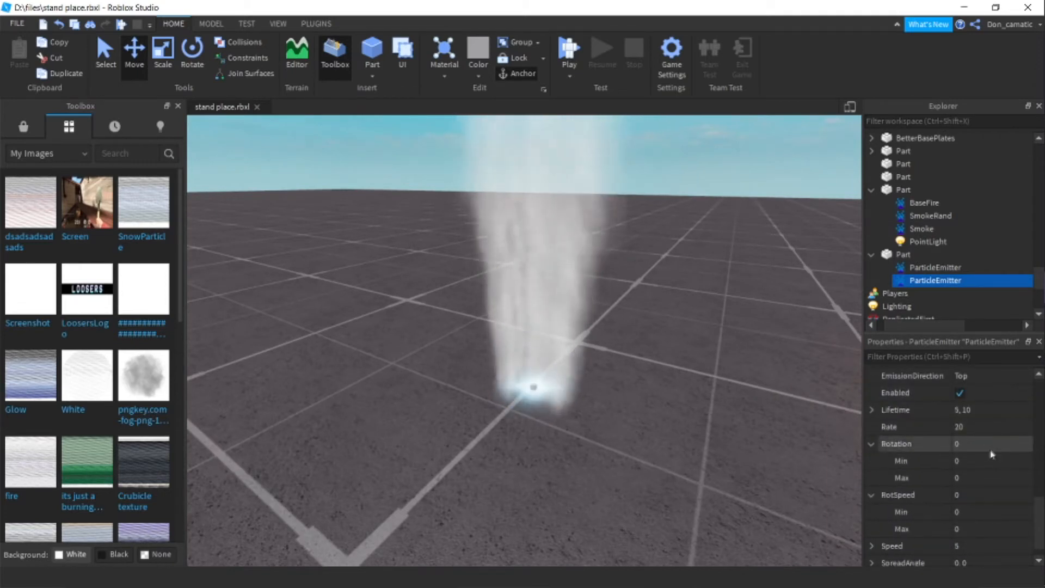
{"action": "right_click_drag", "start_coordinate": [506, 360], "coordinate": [736, 393]}
{"action": "scroll", "coordinate": [687, 430], "scroll_direction": "up", "scroll_amount": 5}
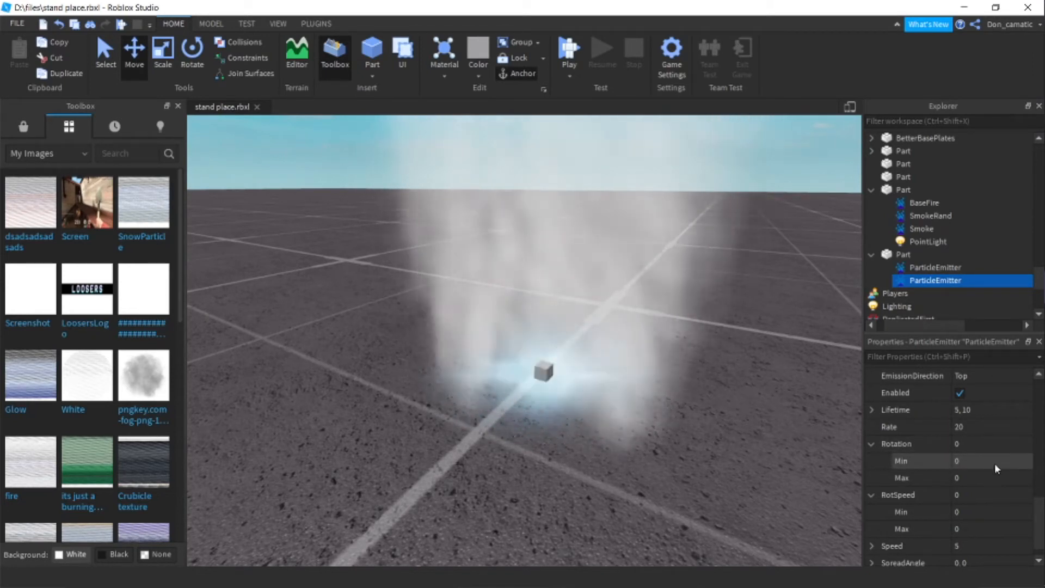
Set the second emitter's Rotation range to a minimum of -360 and a maximum of 360
{"action": "left_click", "coordinate": [872, 445]}
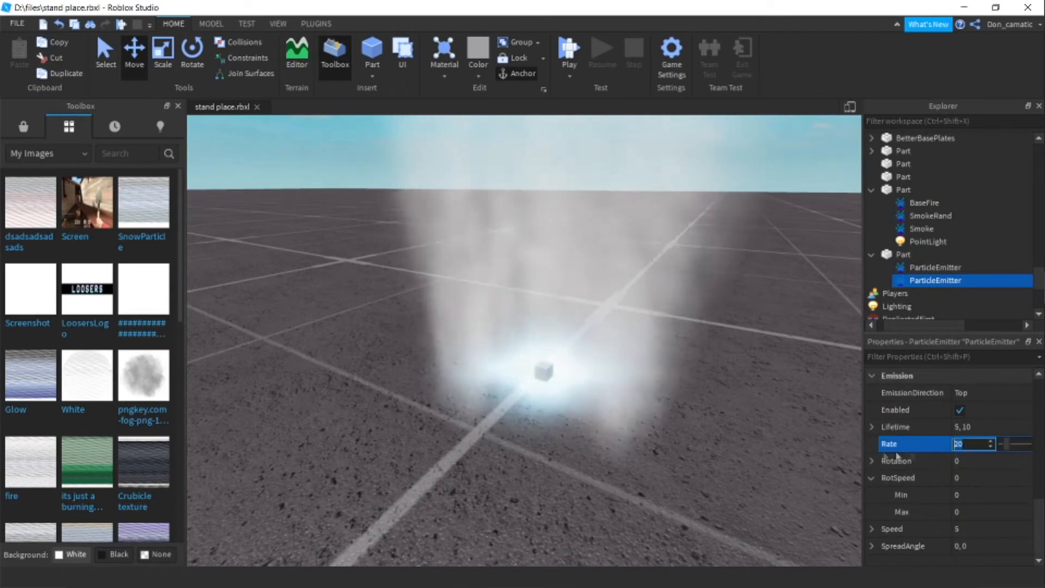
{"action": "left_click", "coordinate": [870, 461]}
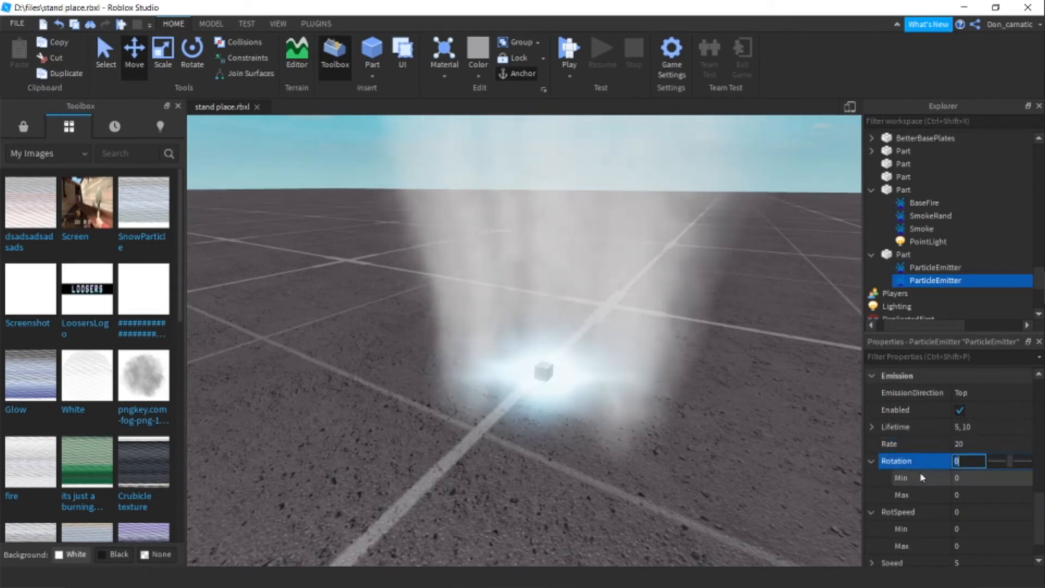
{"action": "left_click", "coordinate": [978, 482]}
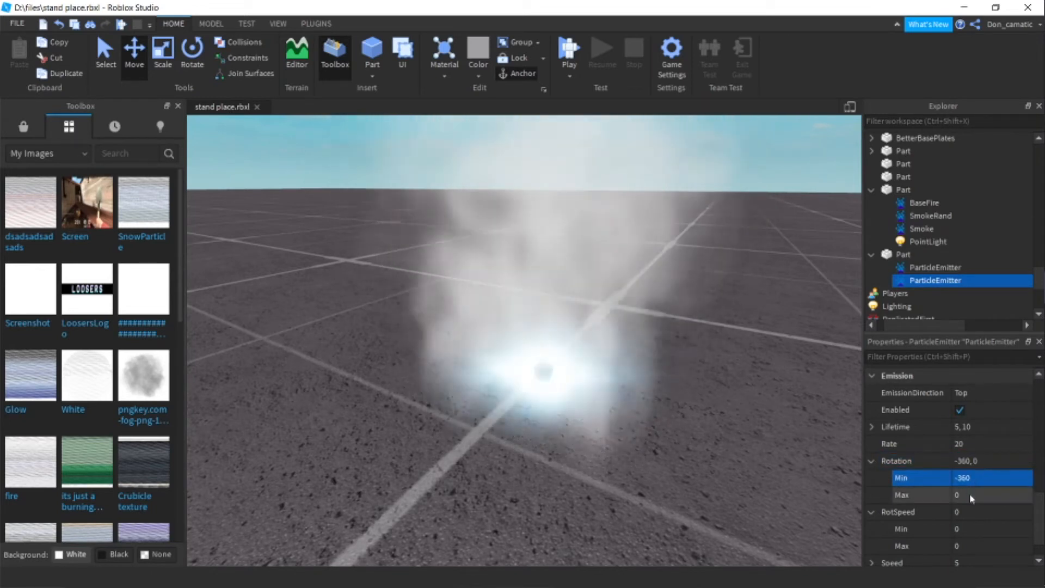
{"action": "left_click", "coordinate": [974, 494]}
{"action": "type", "text": "360"}
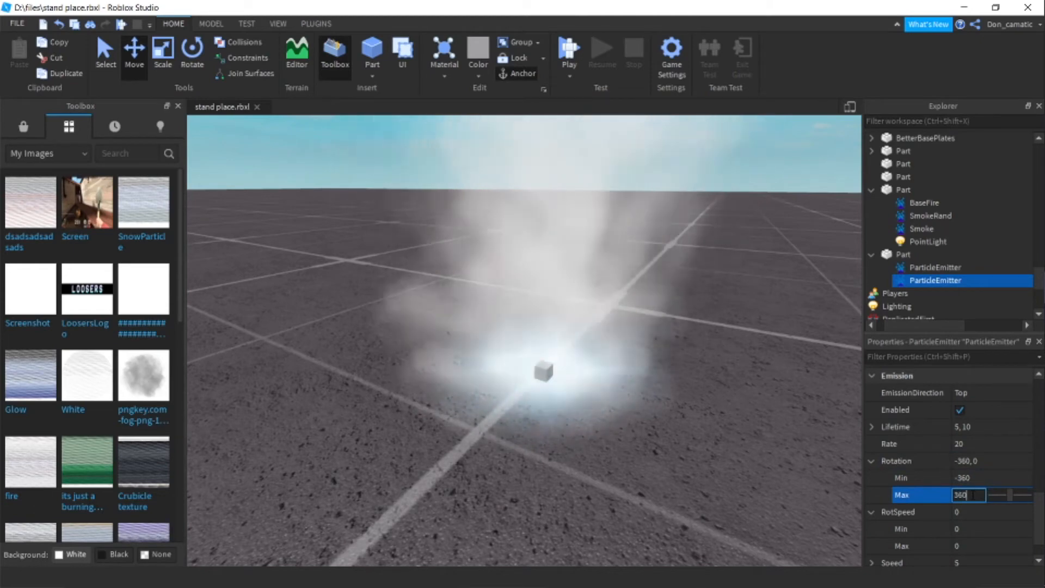
{"action": "key", "text": "Return"}
Set the second emitter's RotSpeed maximum to 100 and its Speed to 0
{"action": "scroll", "coordinate": [667, 383], "scroll_direction": "down", "scroll_amount": 4}
{"action": "right_click_drag", "start_coordinate": [668, 383], "coordinate": [668, 383]}
{"action": "scroll", "coordinate": [667, 383], "scroll_direction": "up", "scroll_amount": 5}
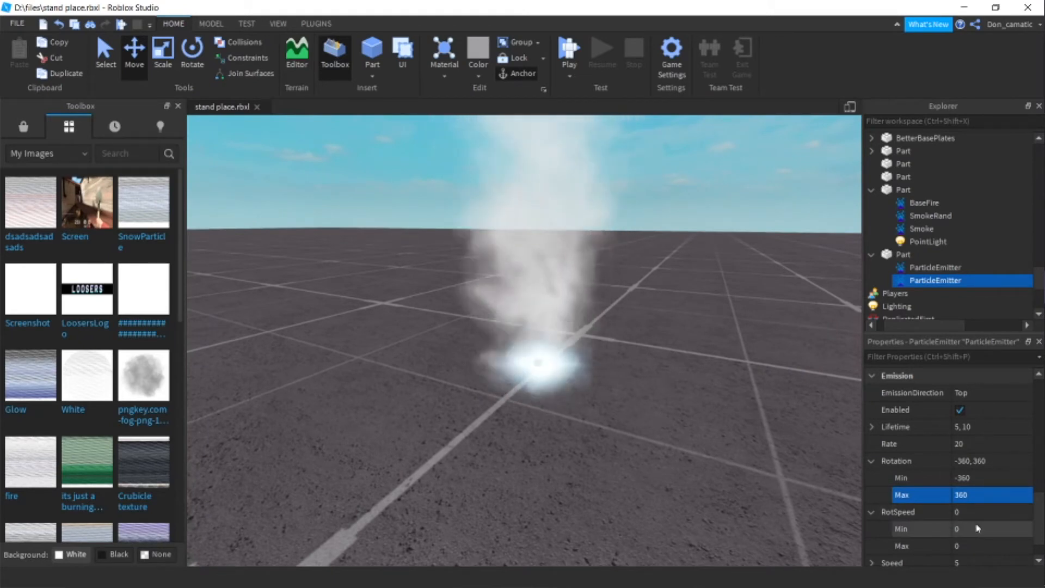
{"action": "left_click", "coordinate": [979, 541]}
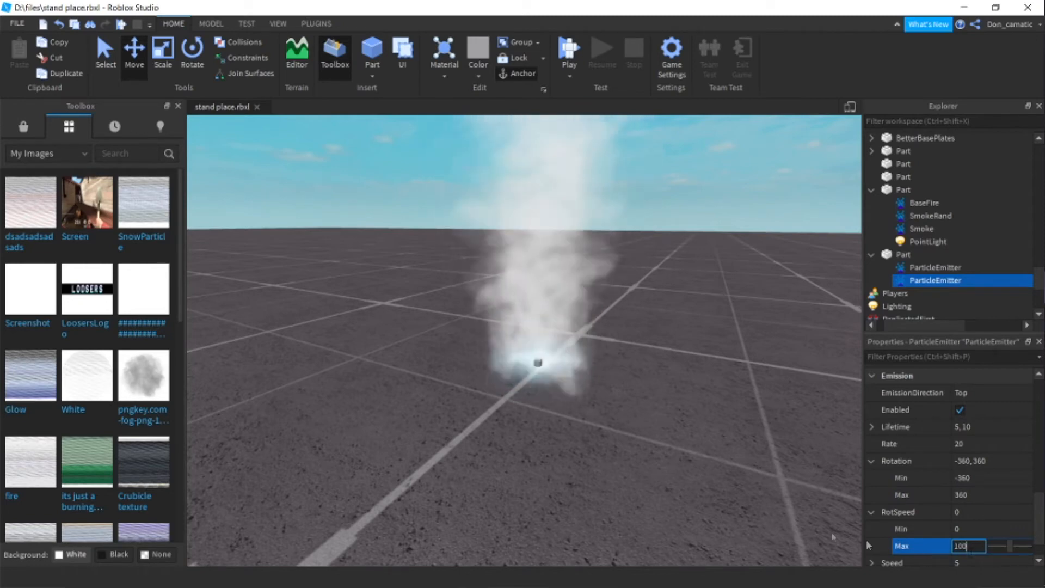
{"action": "scroll", "coordinate": [719, 394], "scroll_direction": "down", "scroll_amount": 3}
{"action": "right_click_drag", "start_coordinate": [720, 395], "coordinate": [720, 394]}
{"action": "scroll", "coordinate": [979, 523], "scroll_direction": "down", "scroll_amount": 2}
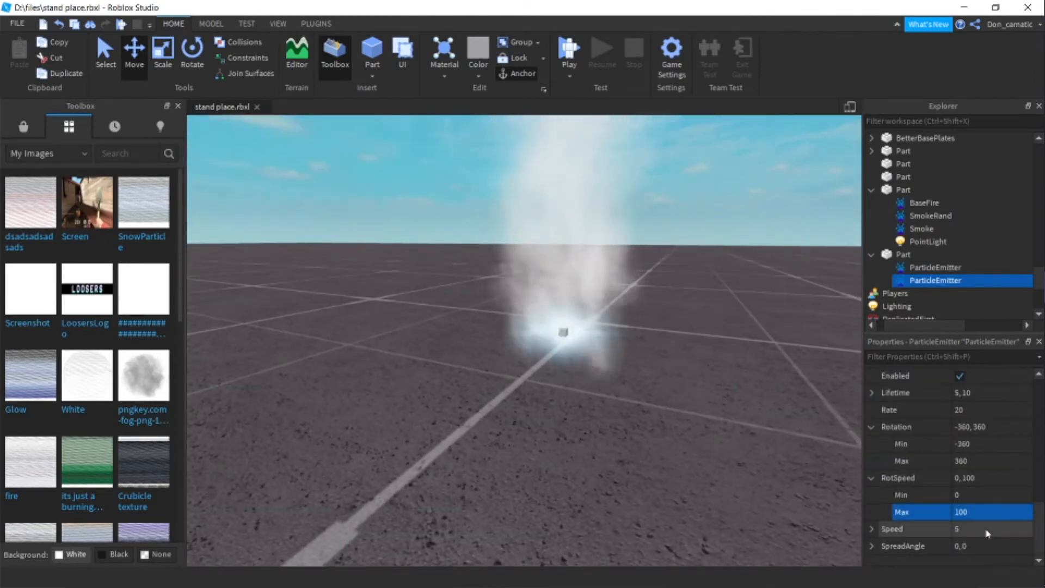
{"action": "right_click_drag", "start_coordinate": [683, 465], "coordinate": [684, 465]}
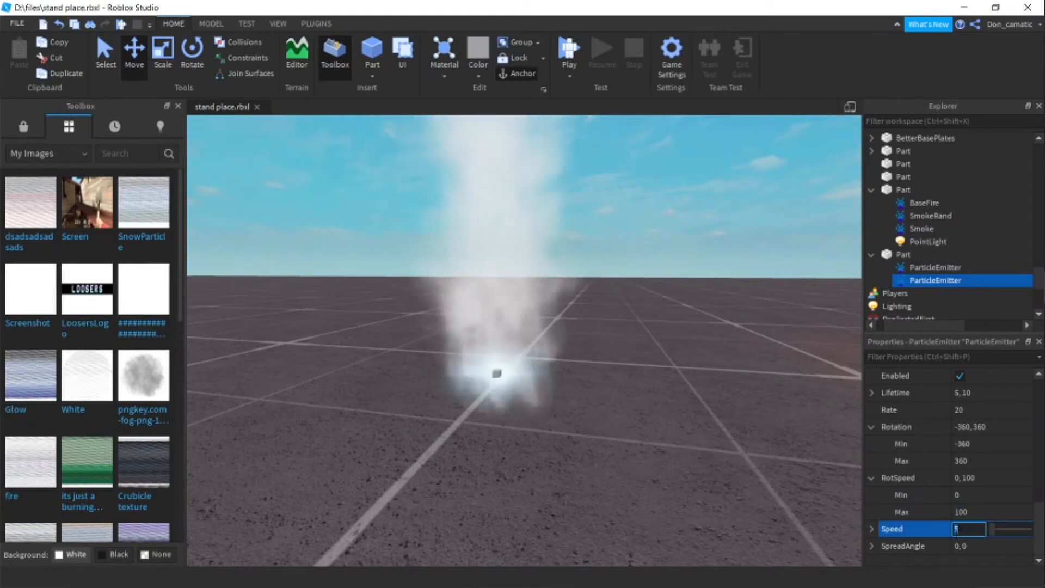
{"action": "type", "text": "0"}
{"action": "key", "text": "Return"}
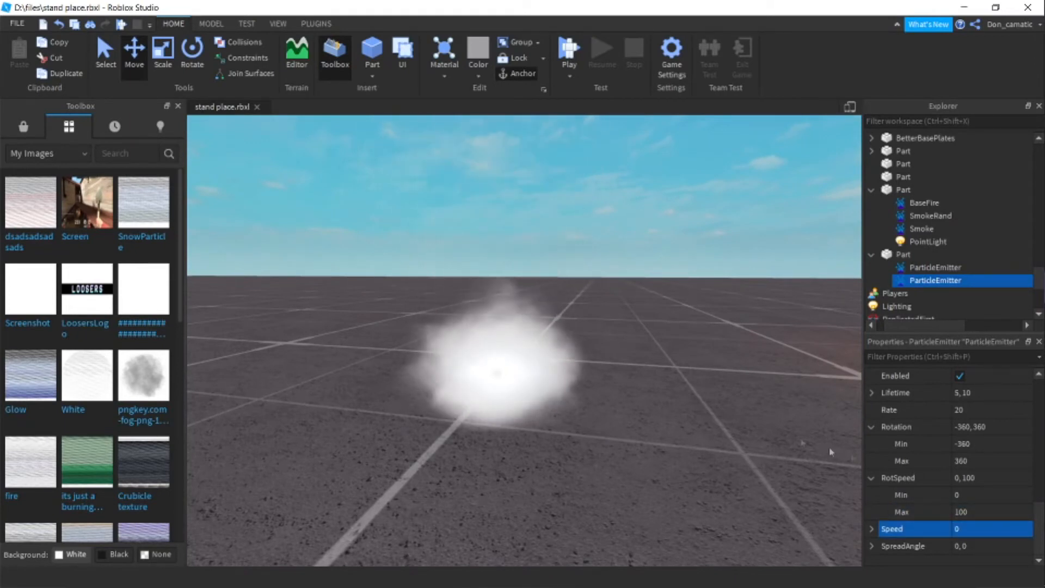
Set the second emitter's Acceleration to X 1, Y 3 and Z 1
{"action": "scroll", "coordinate": [960, 473], "scroll_direction": "up", "scroll_amount": 6}
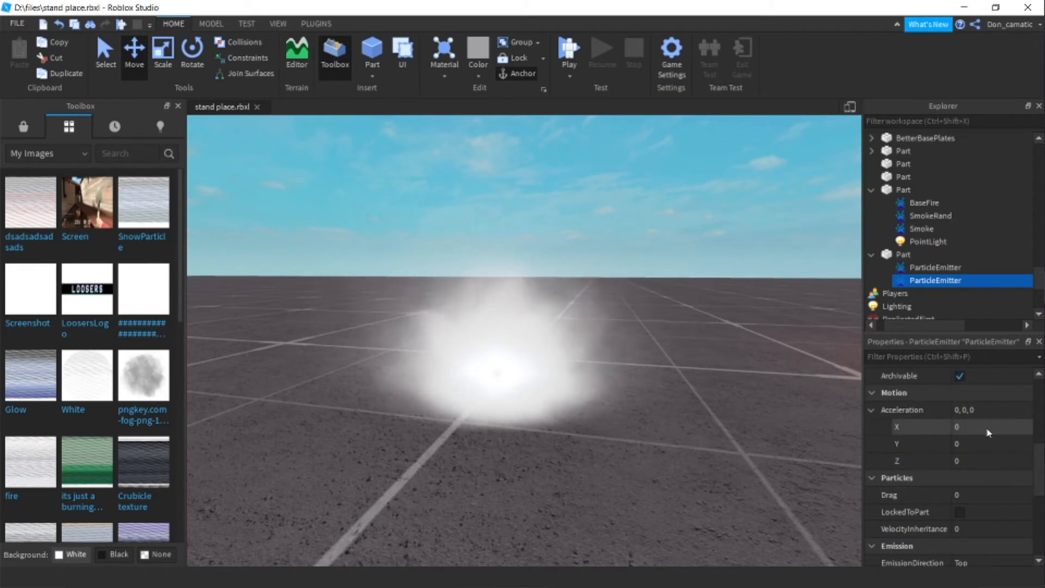
{"action": "key", "text": "s"}
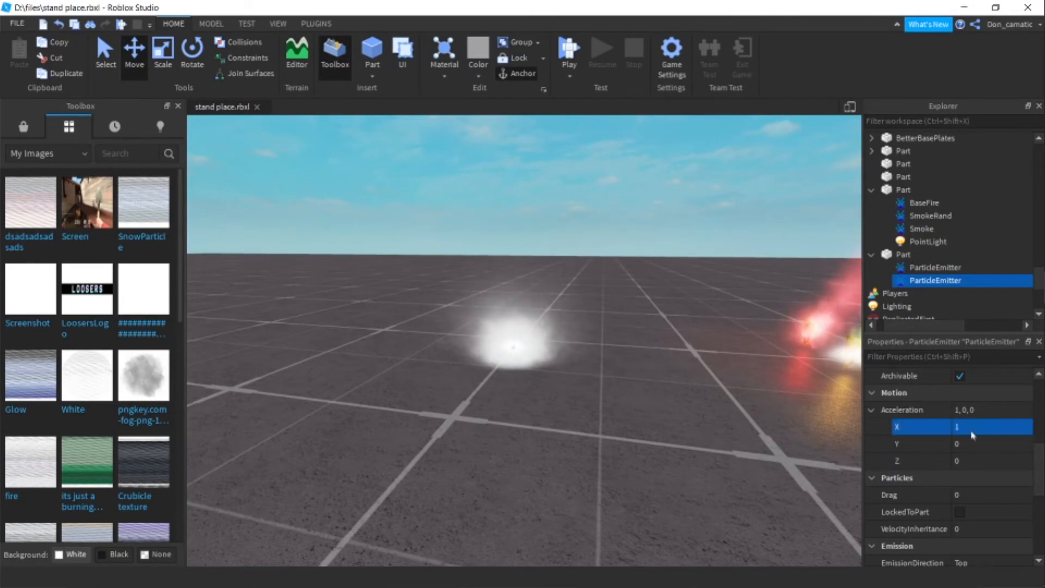
{"action": "right_click_drag", "start_coordinate": [520, 371], "coordinate": [629, 345]}
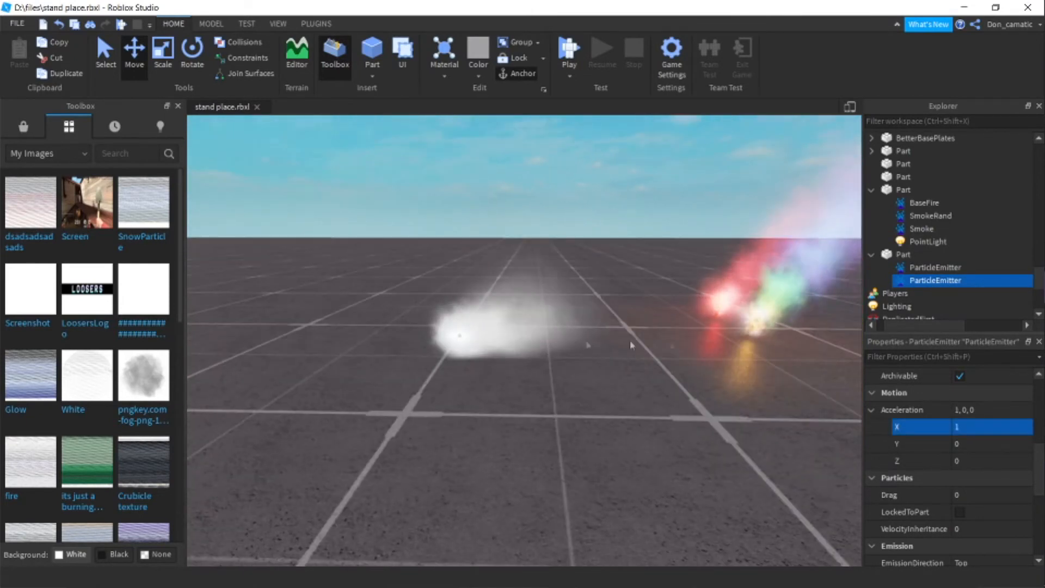
{"action": "left_click", "coordinate": [978, 449]}
{"action": "type", "text": "3"}
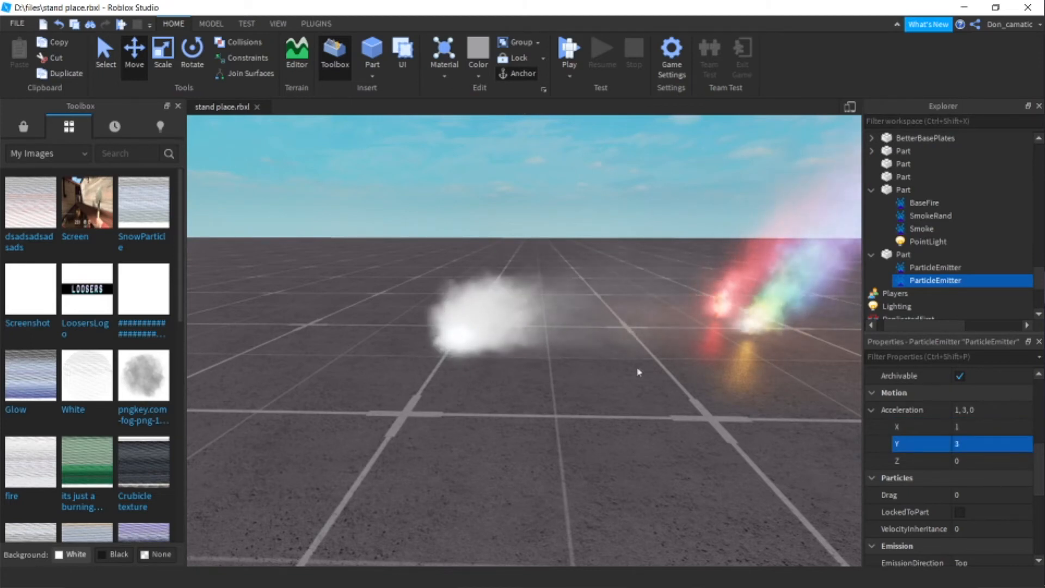
{"action": "right_click_drag", "start_coordinate": [634, 373], "coordinate": [636, 375]}
{"action": "left_click", "coordinate": [991, 462]}
{"action": "type", "text": "1"}
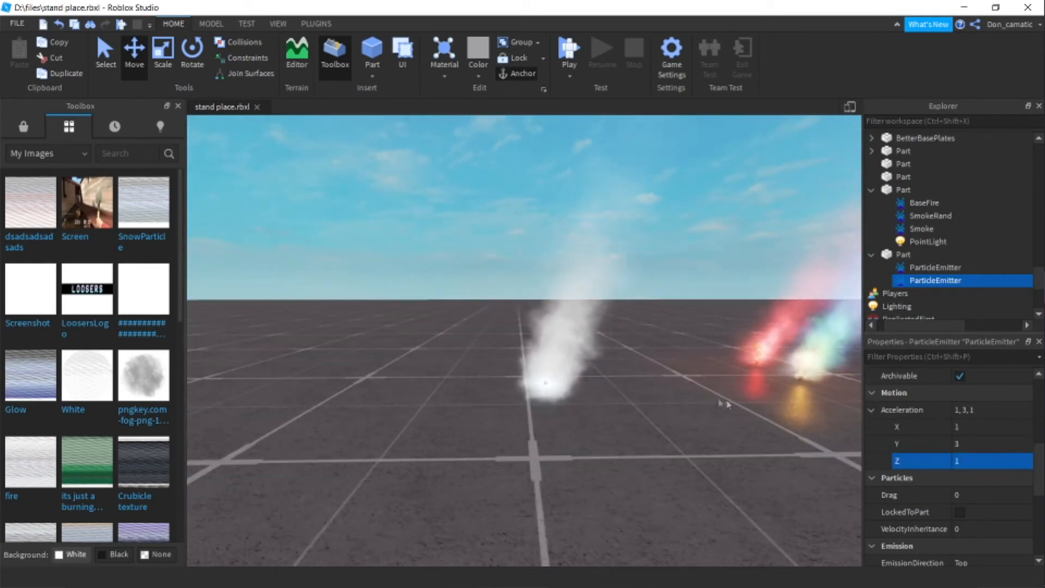
Select the part that holds the two emitters and raise it slightly above the ground
{"action": "scroll", "coordinate": [590, 385], "scroll_direction": "up", "scroll_amount": 3}
{"action": "right_click_drag", "start_coordinate": [592, 387], "coordinate": [532, 369]}
{"action": "scroll", "coordinate": [590, 387], "scroll_direction": "down", "scroll_amount": 4}
{"action": "scroll", "coordinate": [532, 369], "scroll_direction": "up", "scroll_amount": 3}
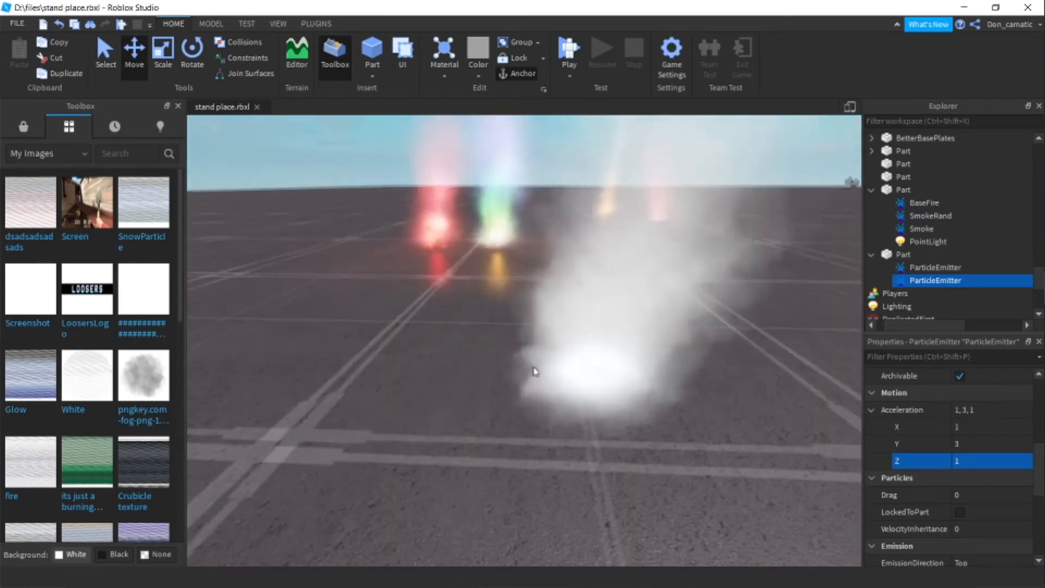
{"action": "scroll", "coordinate": [520, 399], "scroll_direction": "down", "scroll_amount": 3}
{"action": "left_click_drag", "start_coordinate": [599, 366], "coordinate": [400, 433]}
{"action": "right_click_drag", "start_coordinate": [577, 370], "coordinate": [576, 367]}
{"action": "scroll", "coordinate": [575, 366], "scroll_direction": "up", "scroll_amount": 2}
{"action": "left_click_drag", "start_coordinate": [494, 338], "coordinate": [493, 299]}
{"action": "scroll", "coordinate": [943, 427], "scroll_direction": "up", "scroll_amount": 4}
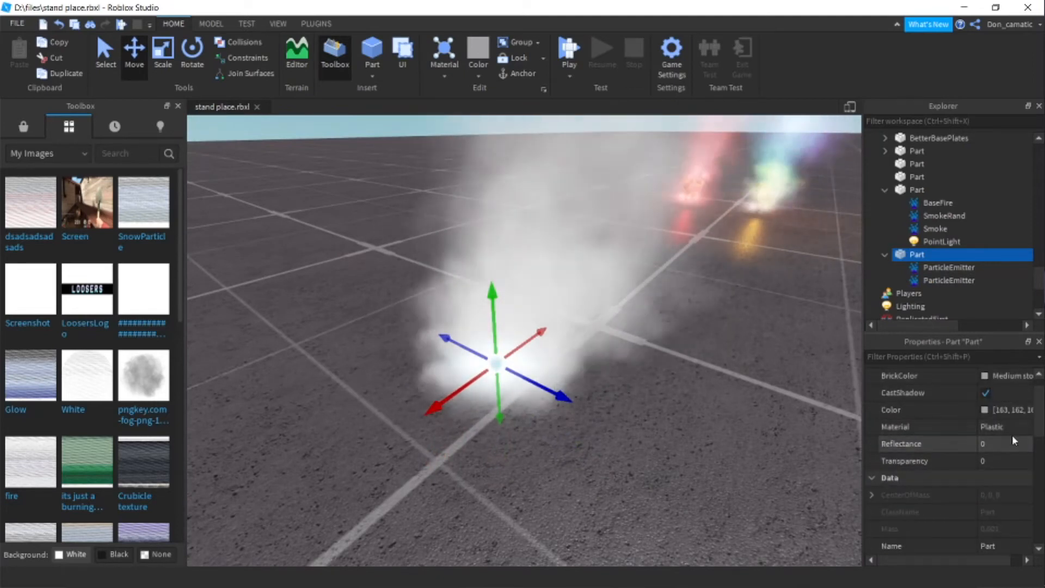
Raise the starting keypoint of the second emitter's Transparency curve to 0.844
{"action": "scroll", "coordinate": [1012, 442], "scroll_direction": "down", "scroll_amount": 2}
{"action": "left_click", "coordinate": [961, 267]}
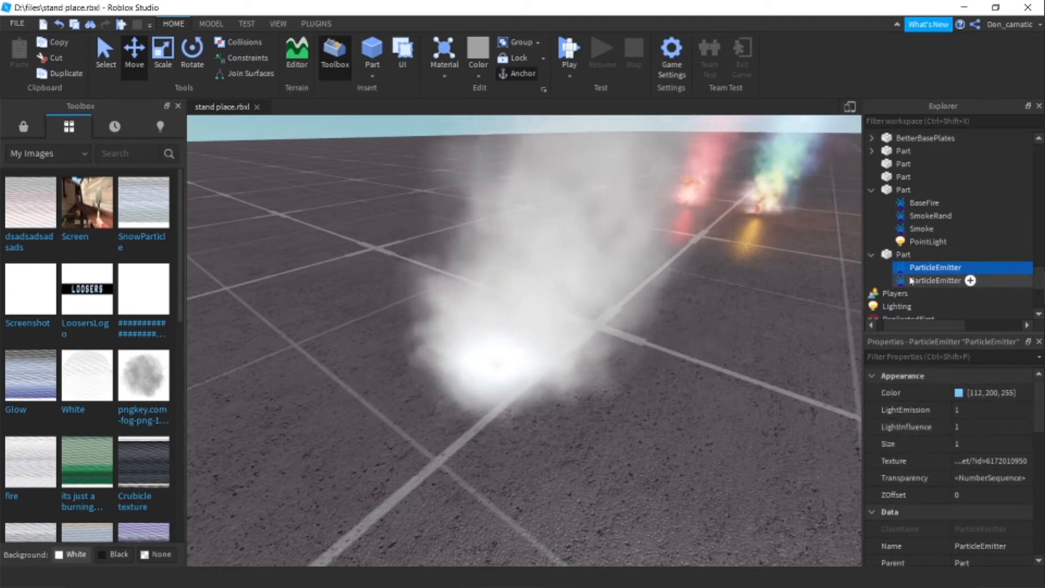
{"action": "key", "text": "Down"}
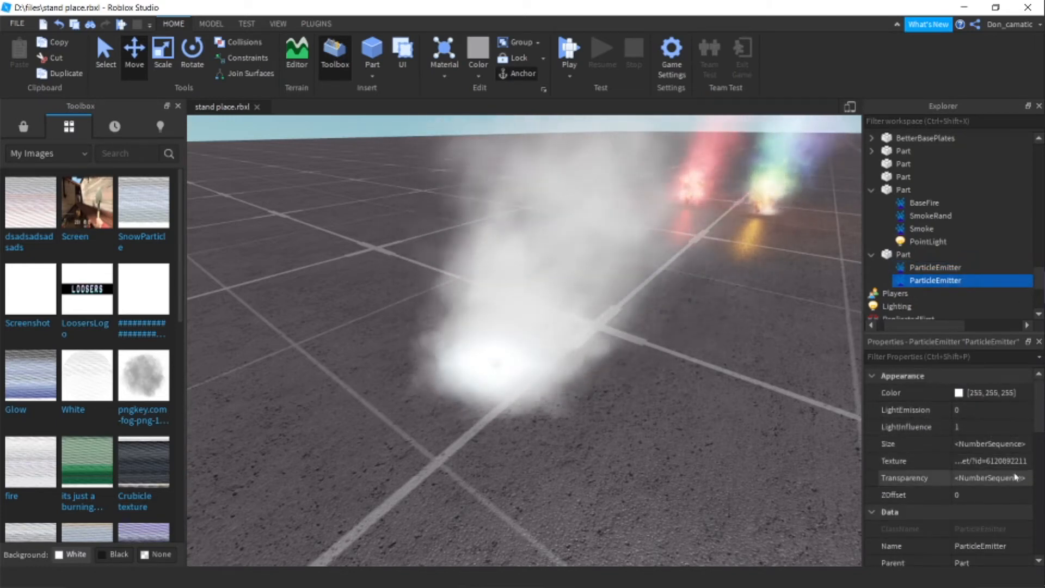
{"action": "left_click", "coordinate": [1012, 478]}
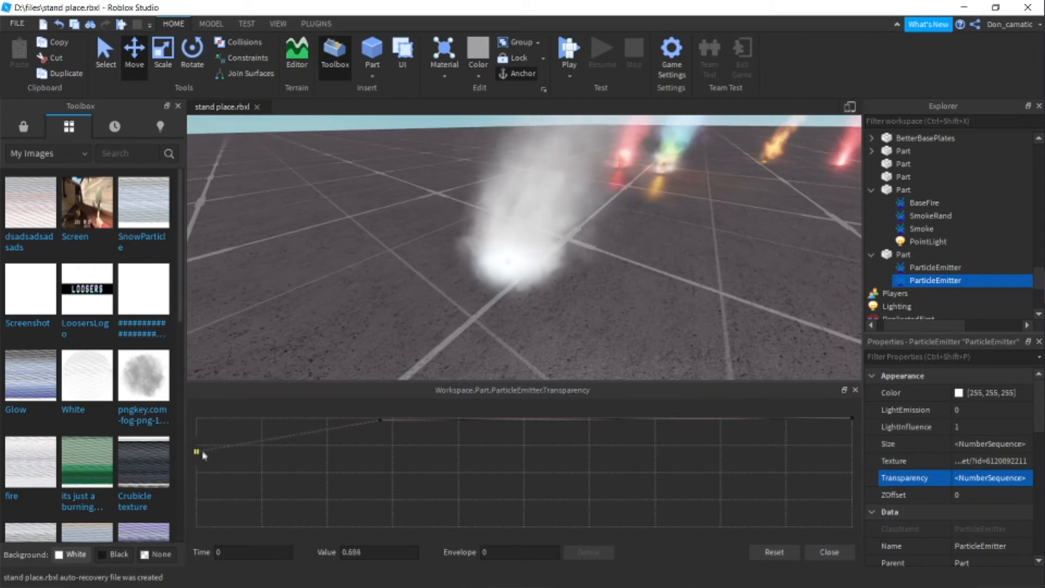
{"action": "left_click_drag", "start_coordinate": [204, 433], "coordinate": [207, 434]}
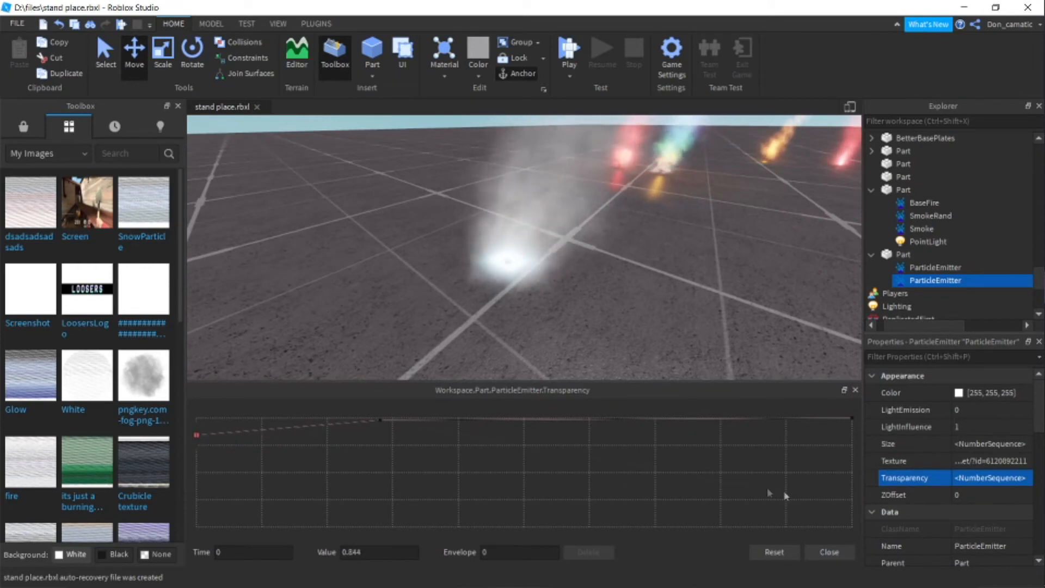
{"action": "left_click", "coordinate": [830, 553]}
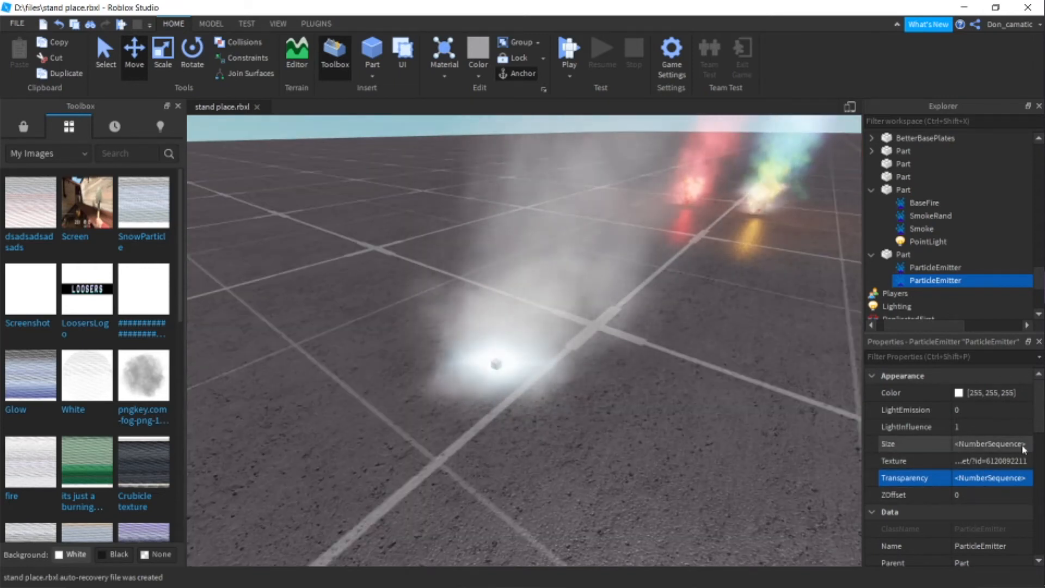
Add a keypoint to the second emitter's Size curve at time 0.132 with a value of 1.88
{"action": "left_click", "coordinate": [898, 444]}
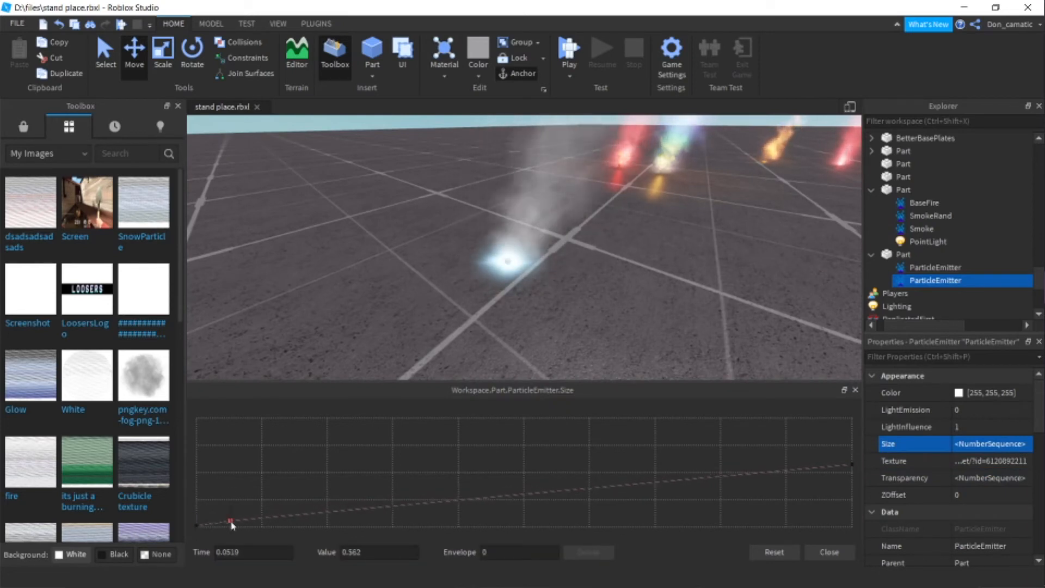
{"action": "left_click_drag", "start_coordinate": [236, 512], "coordinate": [283, 505]}
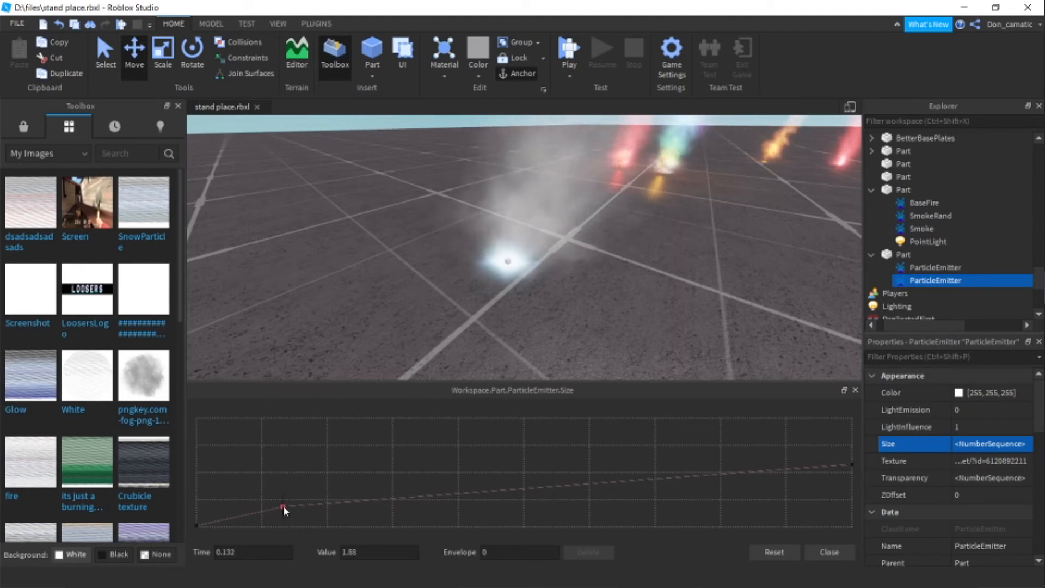
{"action": "left_click", "coordinate": [829, 552]}
{"action": "right_click_drag", "start_coordinate": [545, 419], "coordinate": [546, 423]}
{"action": "key", "text": "a"}
{"action": "key", "text": "w"}
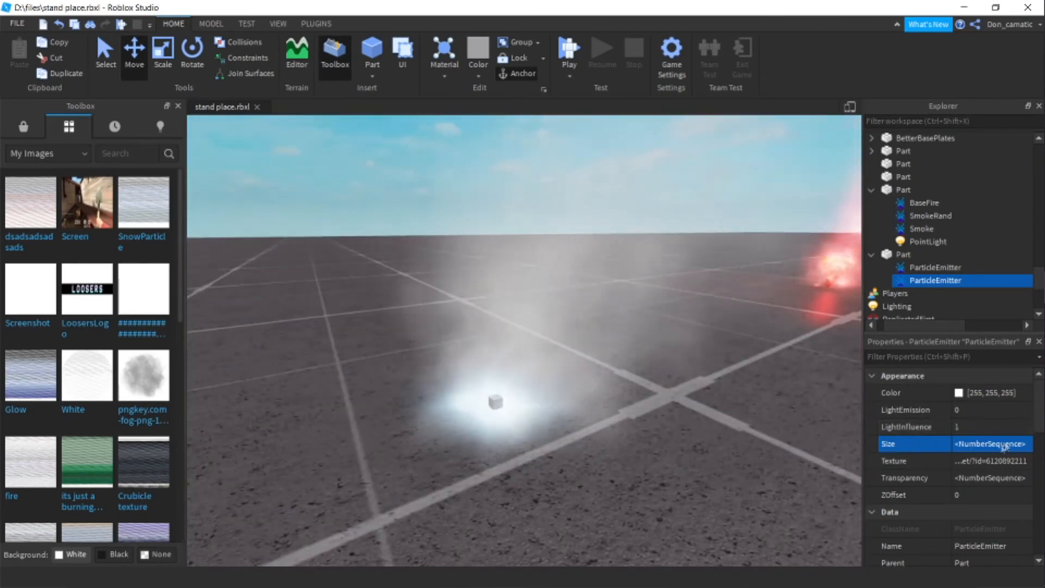
Set the second emitter's LightEmission to 0.15
{"action": "left_click", "coordinate": [974, 427]}
{"action": "left_click", "coordinate": [1003, 413]}
{"action": "left_click_drag", "start_coordinate": [1004, 413], "coordinate": [1009, 413]}
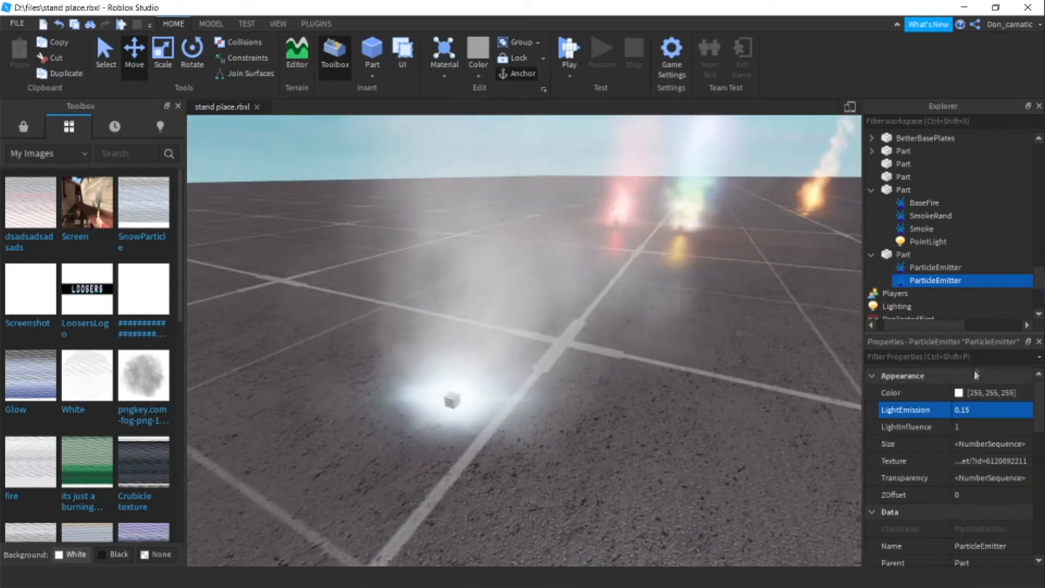
Set the second emitter's Color to light blue, 144, 211, 255
{"action": "left_click", "coordinate": [975, 393]}
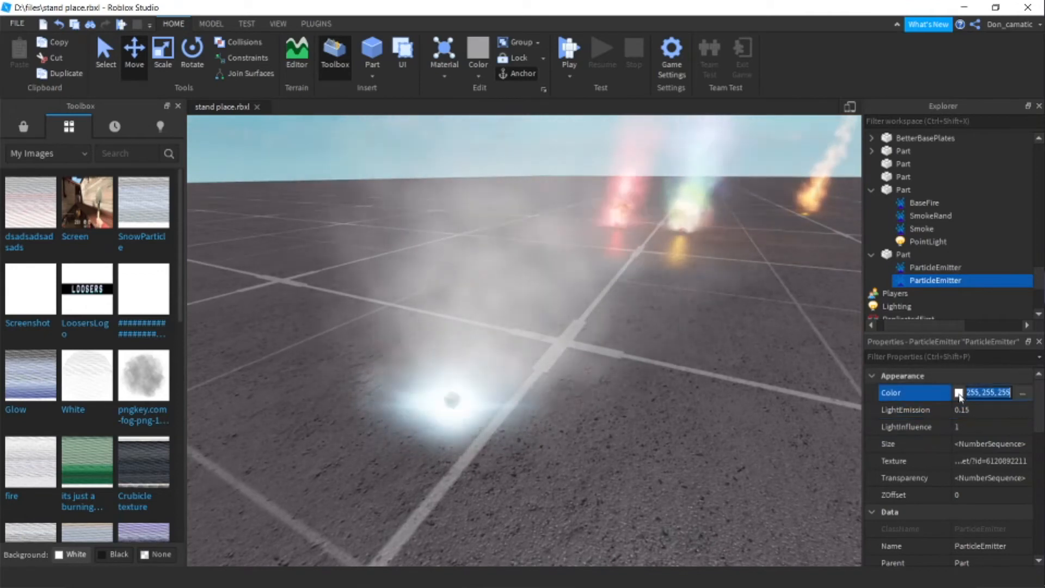
{"action": "left_click", "coordinate": [1024, 392]}
{"action": "left_click_drag", "start_coordinate": [576, 157], "coordinate": [263, 40]}
{"action": "left_click", "coordinate": [262, 147]}
{"action": "left_click_drag", "start_coordinate": [267, 139], "coordinate": [265, 145]}
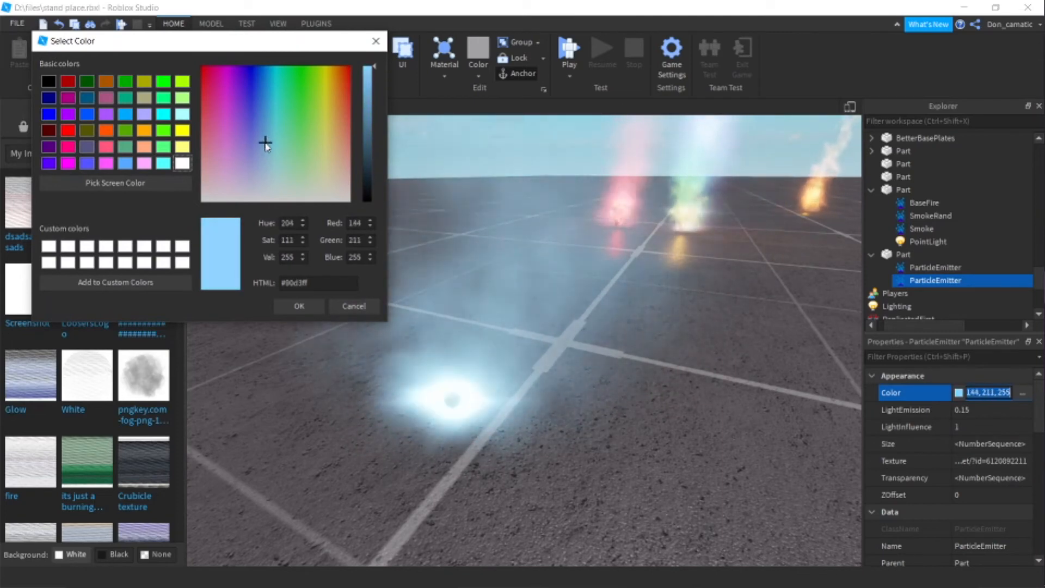
{"action": "left_click", "coordinate": [317, 311]}
Examine the red and multicoloured sample fires and compare them with the new blue fire
{"action": "scroll", "coordinate": [626, 352], "scroll_direction": "down", "scroll_amount": 3}
{"action": "mouse_move", "coordinate": [625, 352]}
{"action": "right_mouse_down"}
{"action": "mouse_move", "coordinate": [653, 360]}
{"action": "mouse_move", "coordinate": [626, 361]}
{"action": "right_mouse_up"}
{"action": "key", "text": "w"}
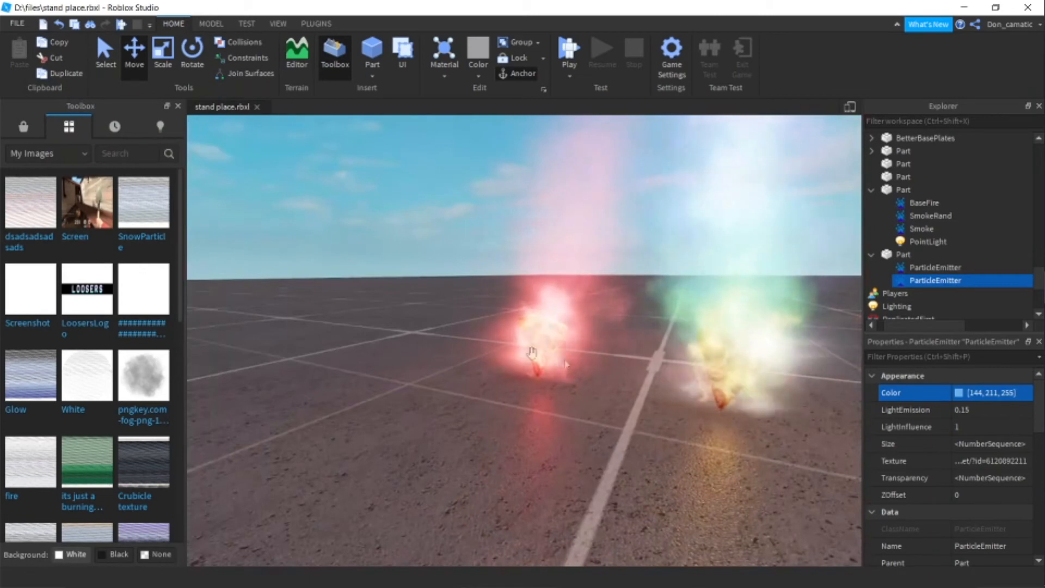
{"action": "scroll", "coordinate": [559, 299], "scroll_direction": "down", "scroll_amount": 5}
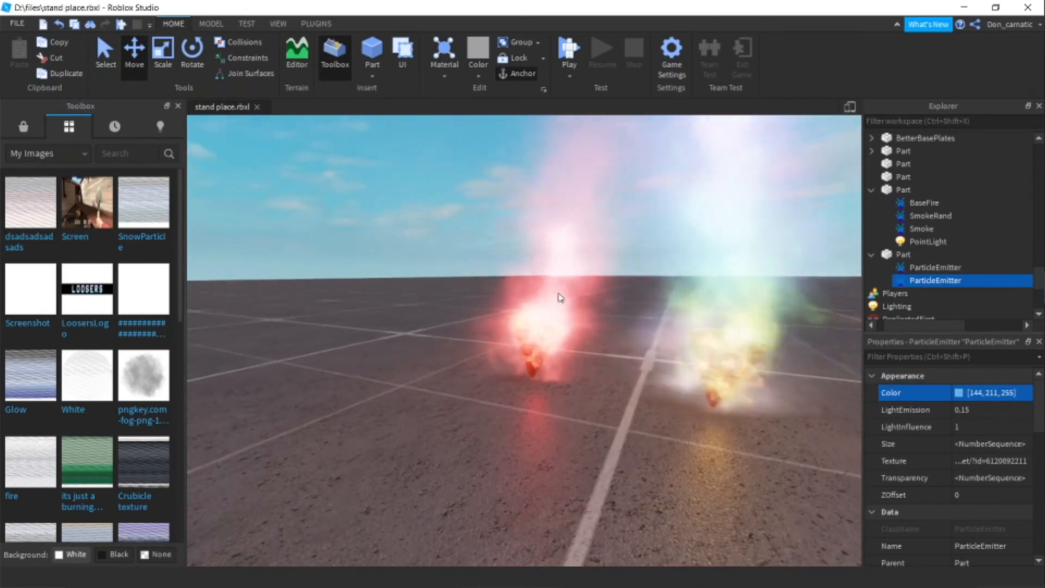
{"action": "right_click_drag", "start_coordinate": [556, 218], "coordinate": [559, 224]}
{"action": "scroll", "coordinate": [520, 334], "scroll_direction": "up", "scroll_amount": 4}
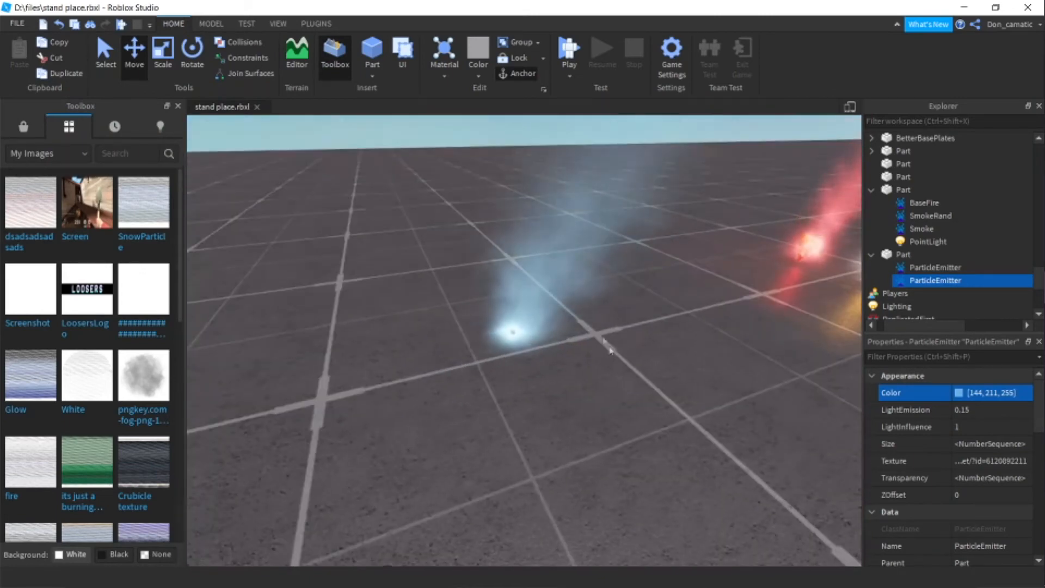
{"action": "right_click_drag", "start_coordinate": [539, 391], "coordinate": [544, 392]}
{"action": "left_click", "coordinate": [523, 385]}
Select the second emitter again and set its LightEmission to 1
{"action": "left_click", "coordinate": [930, 267]}
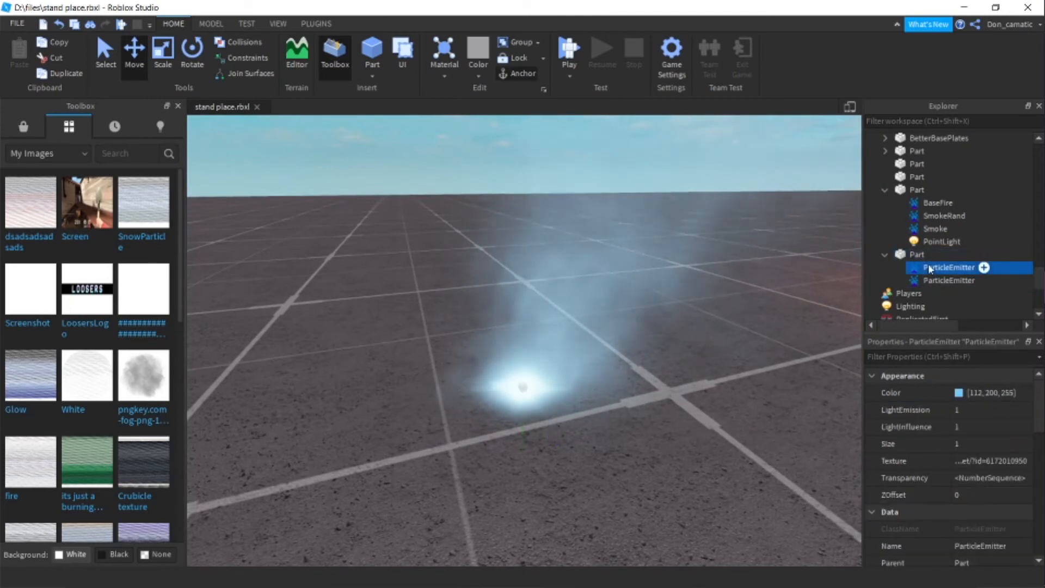
{"action": "left_click", "coordinate": [929, 280]}
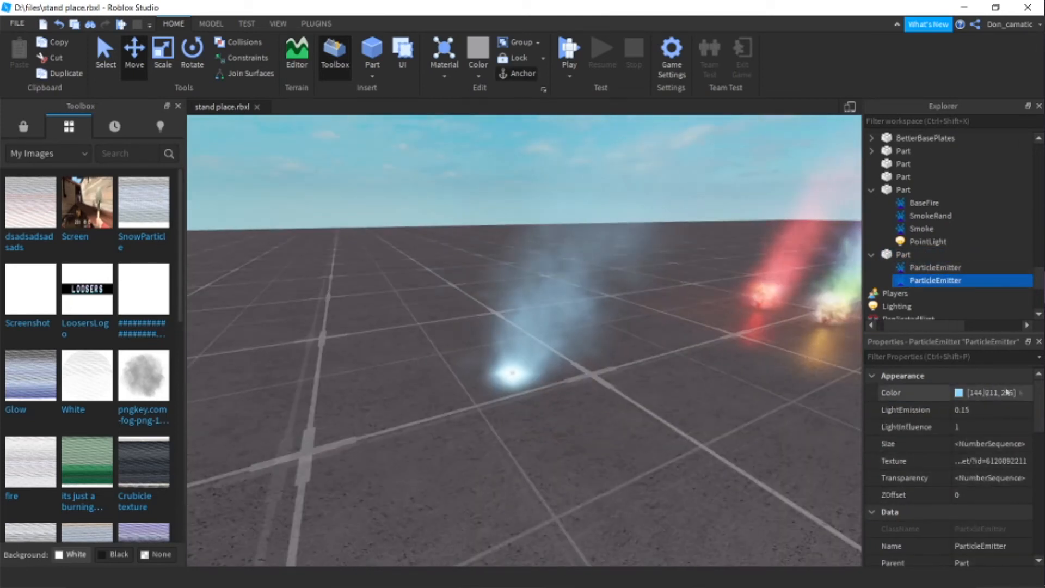
{"action": "left_click", "coordinate": [972, 409]}
{"action": "left_click_drag", "start_coordinate": [1004, 410], "coordinate": [1041, 414]}
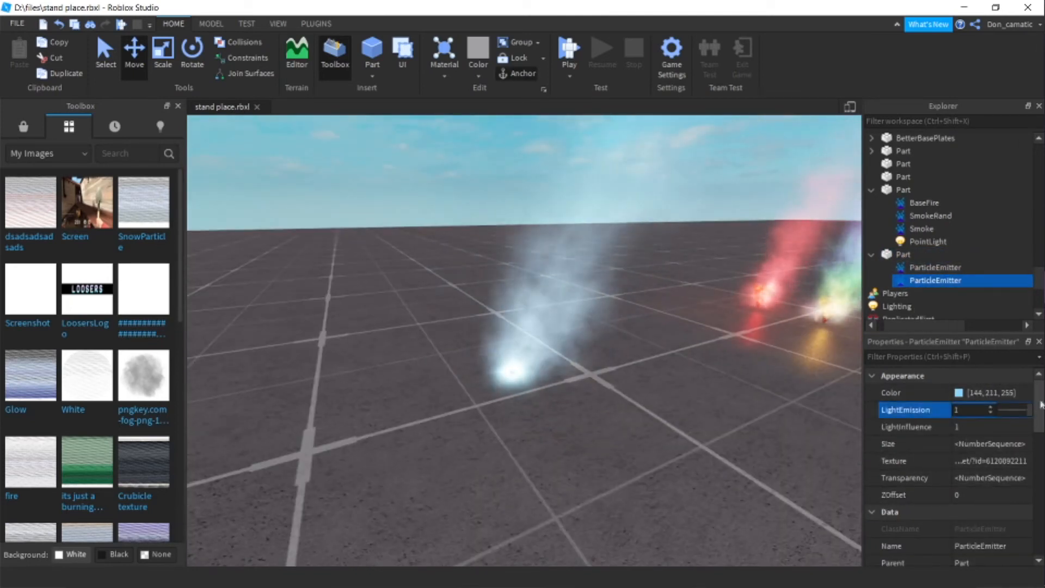
Add a keypoint at time 0.13 to the second emitter's Color sequence and darken it to #59839d
{"action": "left_click", "coordinate": [1025, 393]}
{"action": "left_click", "coordinate": [1029, 394]}
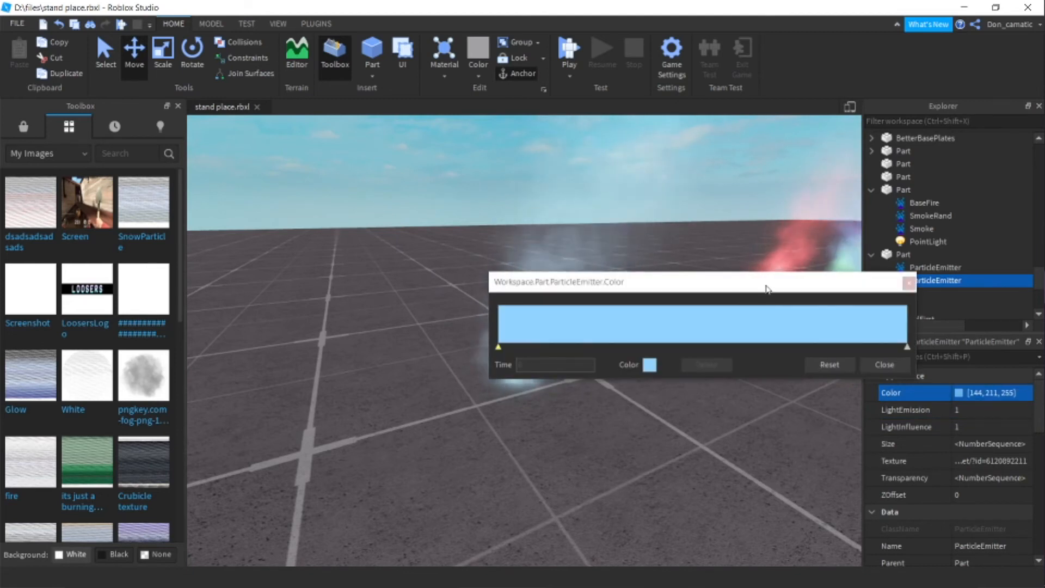
{"action": "left_click_drag", "start_coordinate": [766, 289], "coordinate": [750, 475]}
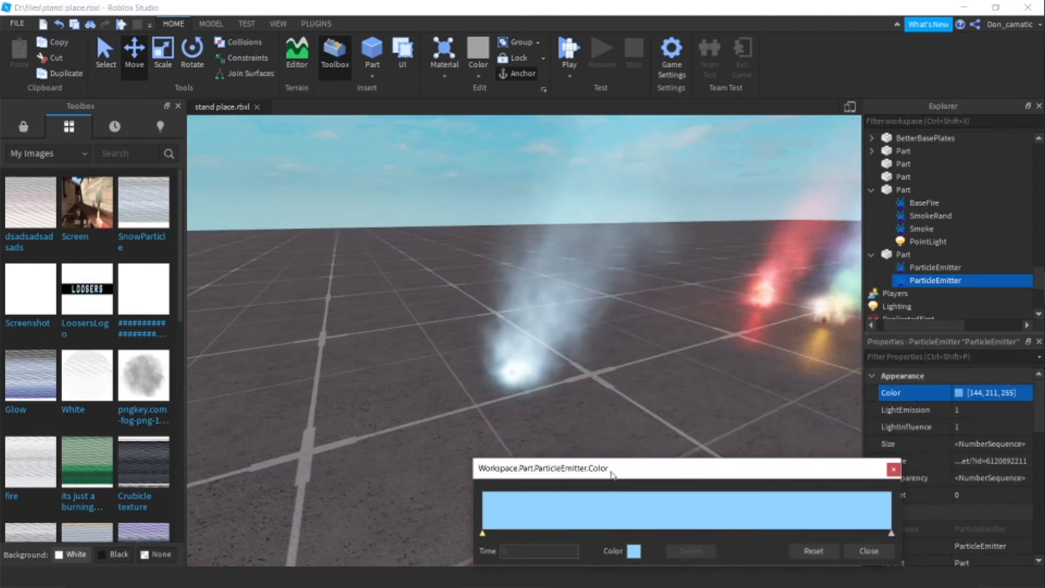
{"action": "left_click_drag", "start_coordinate": [619, 477], "coordinate": [621, 420]}
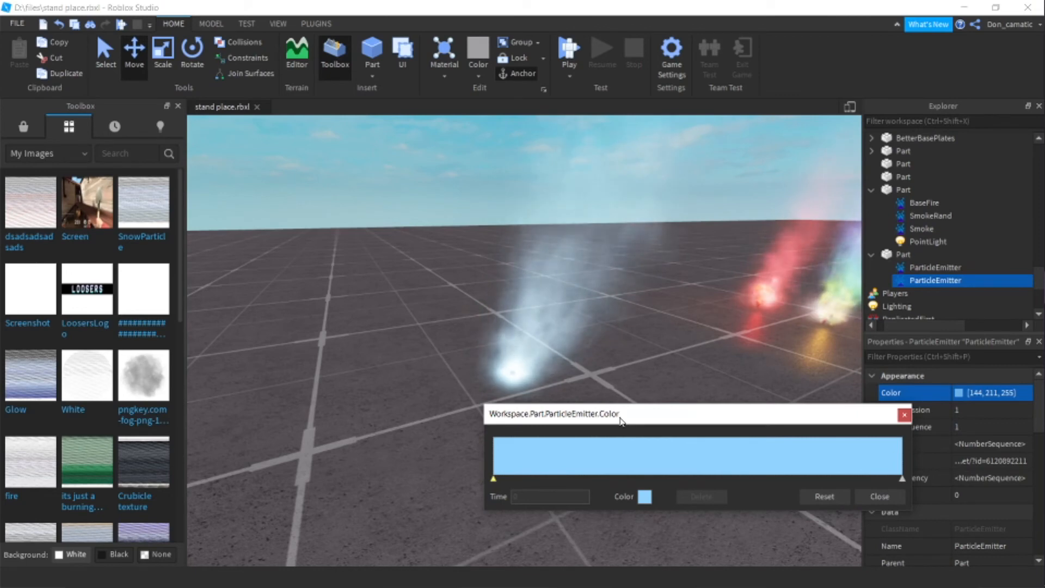
{"action": "left_click_drag", "start_coordinate": [621, 420], "coordinate": [705, 431]}
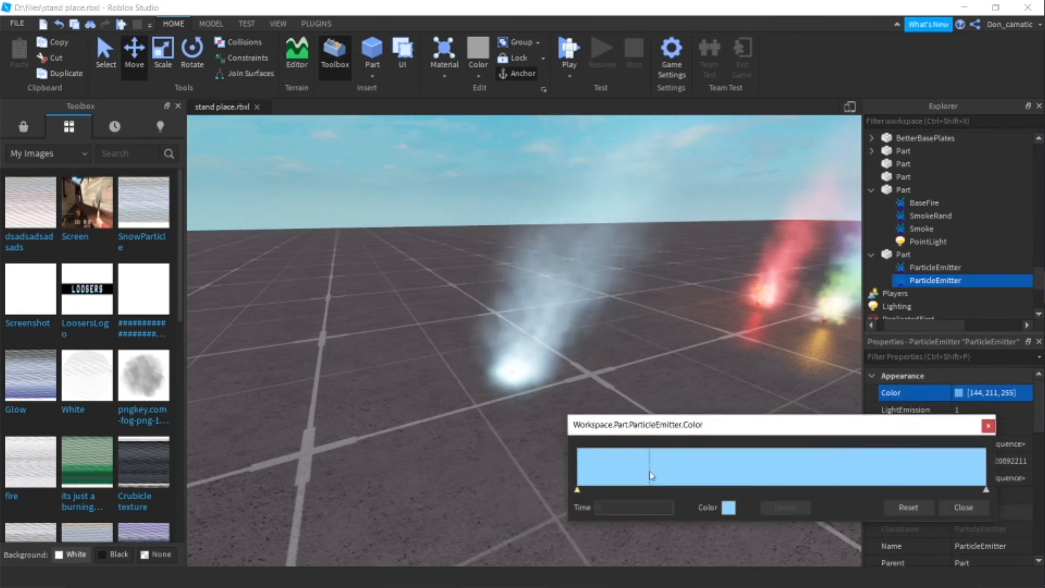
{"action": "left_click", "coordinate": [729, 507]}
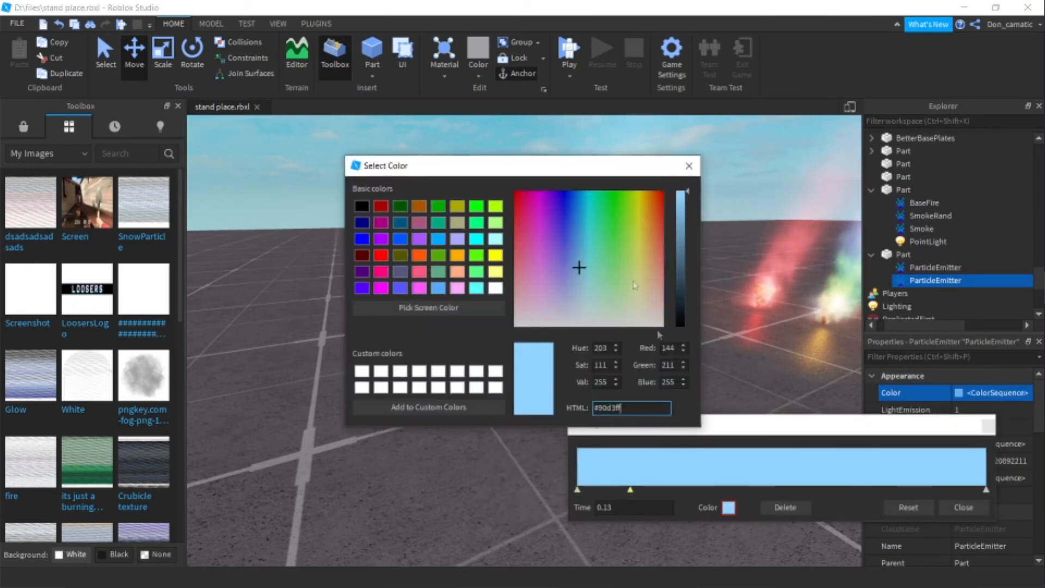
{"action": "left_click_drag", "start_coordinate": [634, 168], "coordinate": [403, 257]}
{"action": "left_click", "coordinate": [413, 175]}
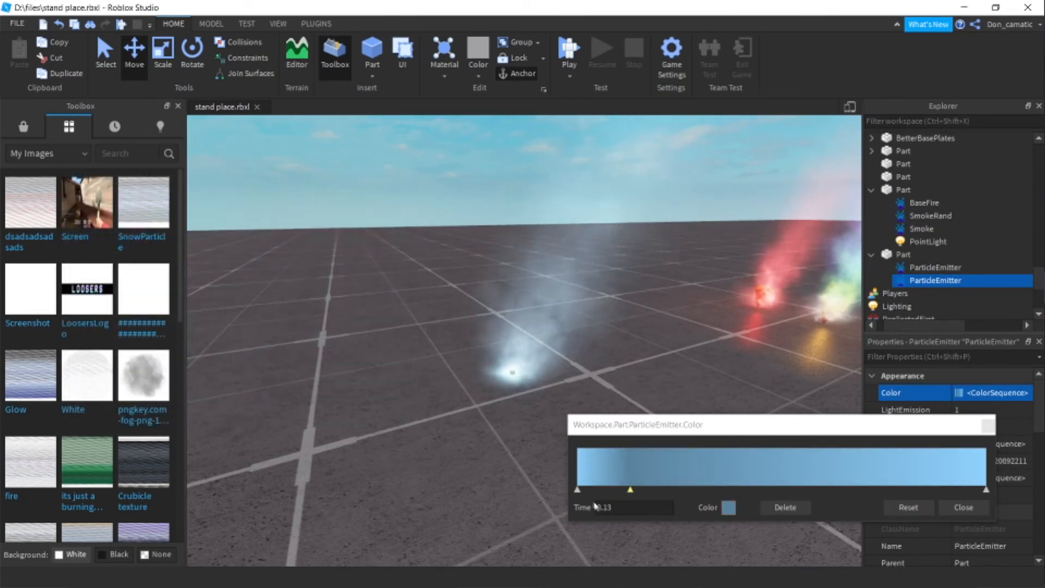
Give the end keypoint of the Color sequence the same darker blue, #59839d, and close the sequence editor
{"action": "left_click", "coordinate": [727, 509]}
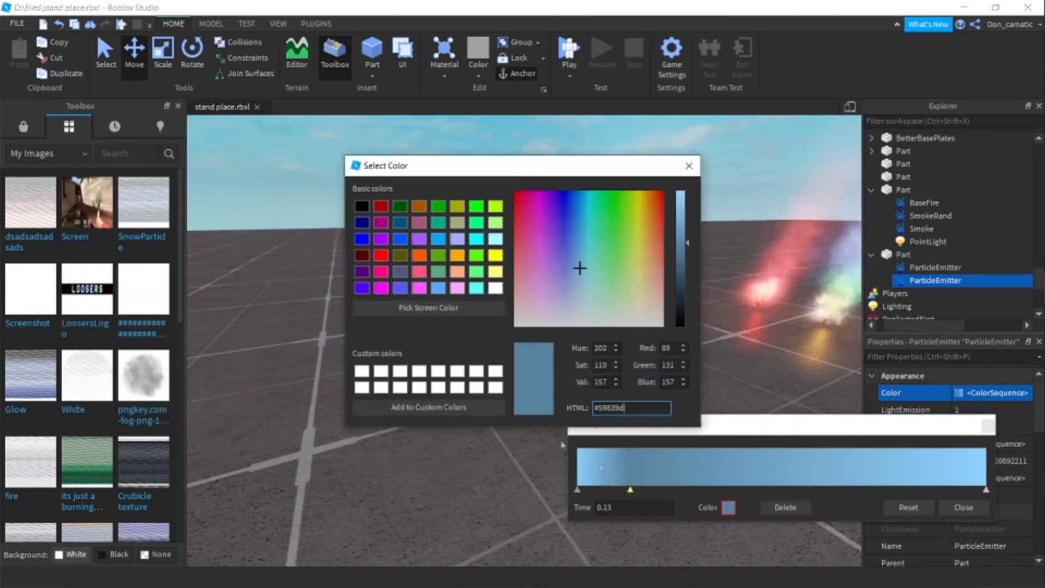
{"action": "left_click", "coordinate": [689, 166]}
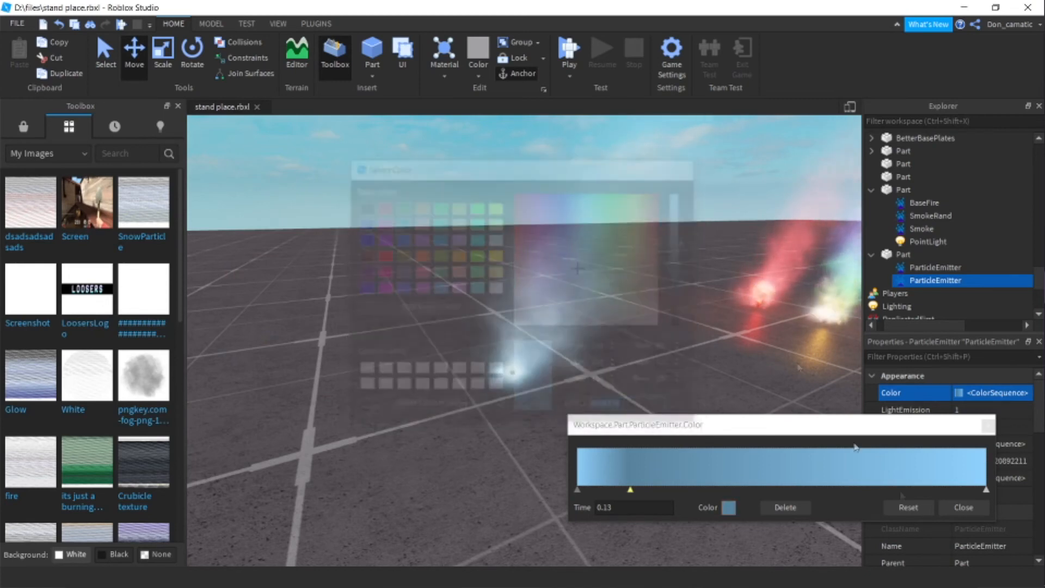
{"action": "left_click", "coordinate": [727, 508]}
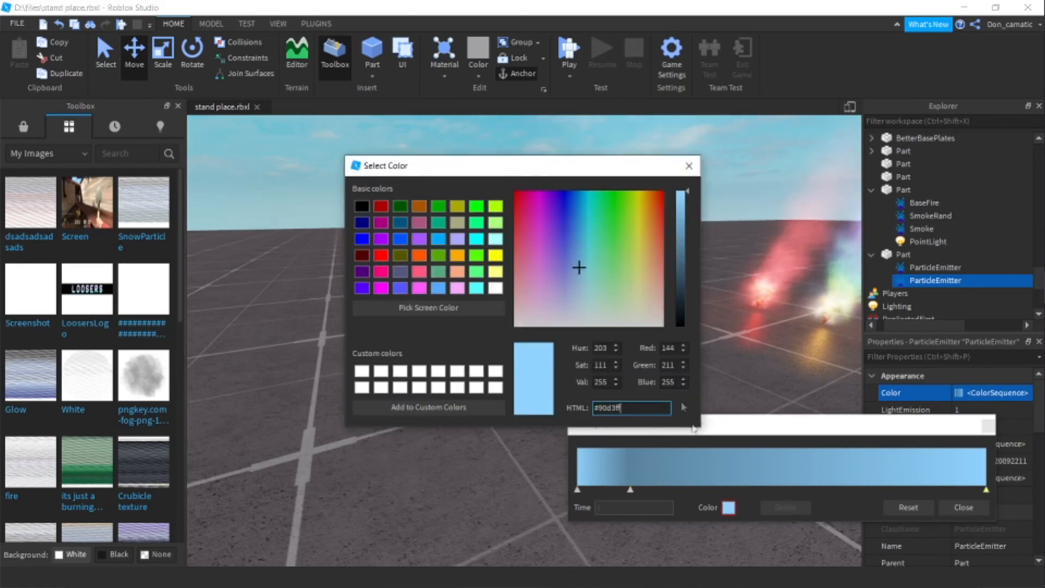
{"action": "left_click_drag", "start_coordinate": [646, 409], "coordinate": [539, 405]}
{"action": "type", "text": "#59839d"}
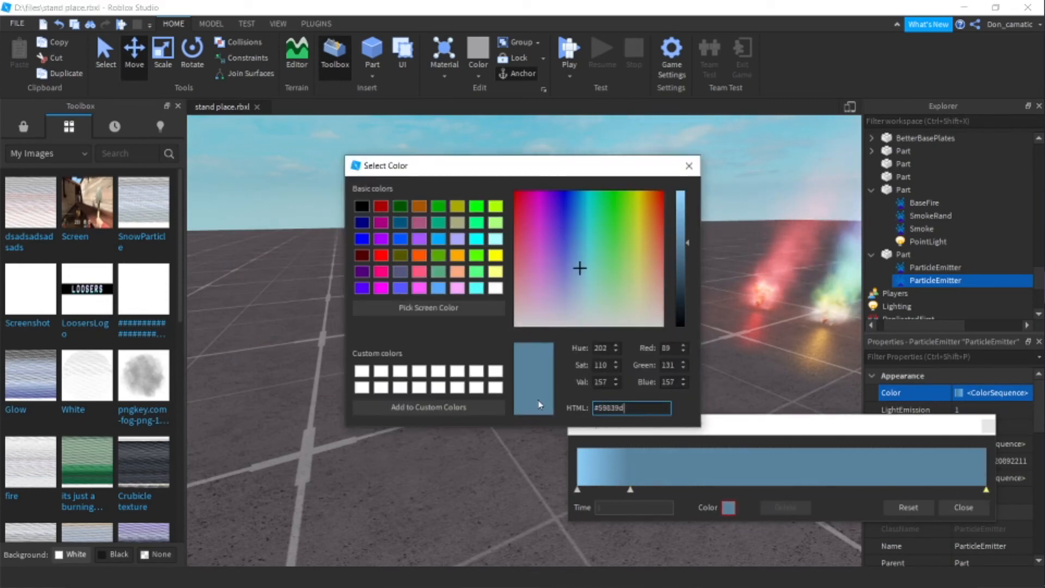
{"action": "left_click", "coordinate": [689, 166]}
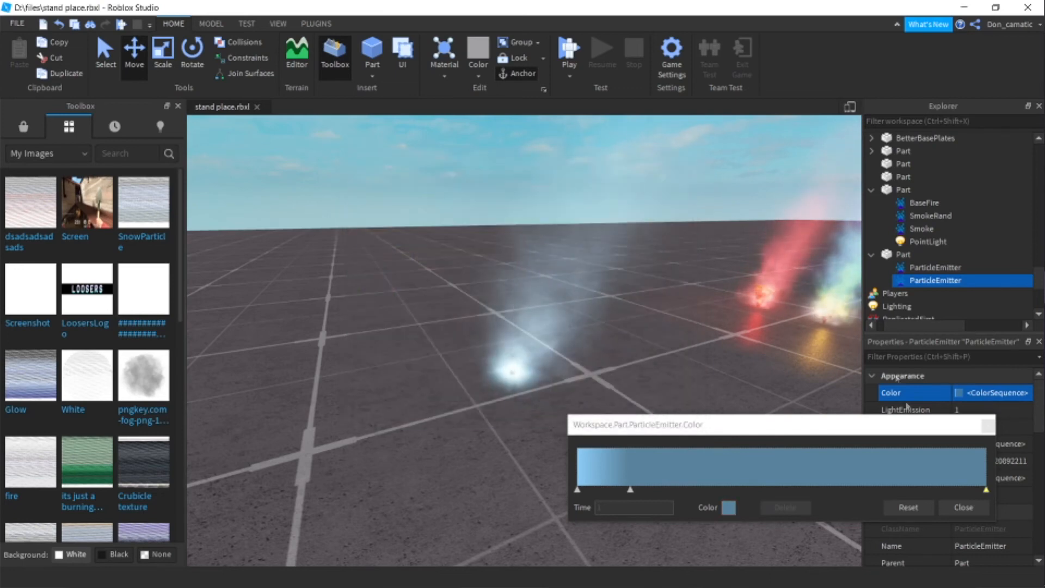
{"action": "left_click", "coordinate": [964, 507]}
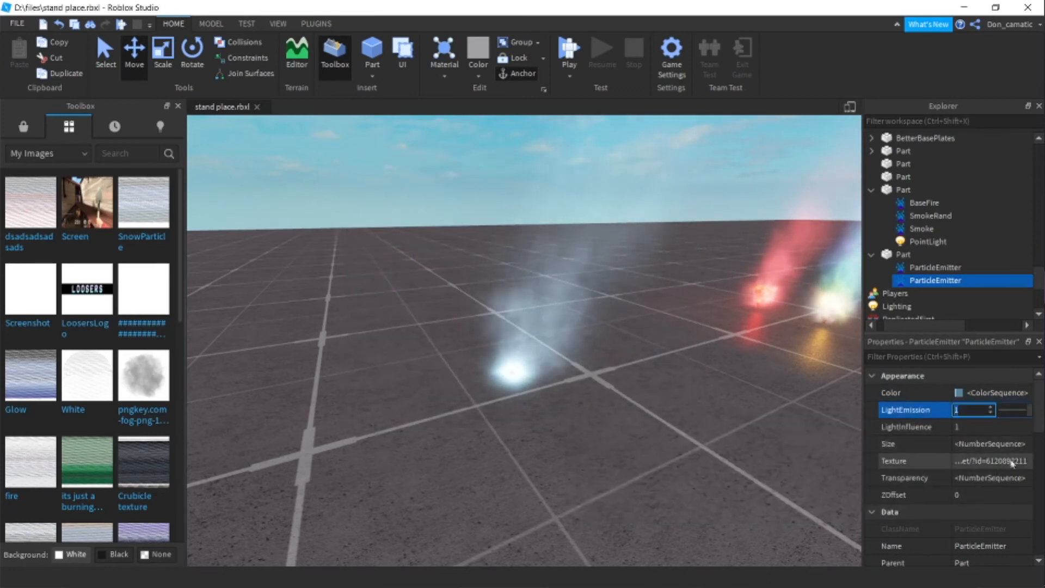
Lower the starting keypoint of the second emitter's Transparency curve to about 0.637
{"action": "key", "text": "w"}
{"action": "right_click_drag", "start_coordinate": [758, 385], "coordinate": [754, 379]}
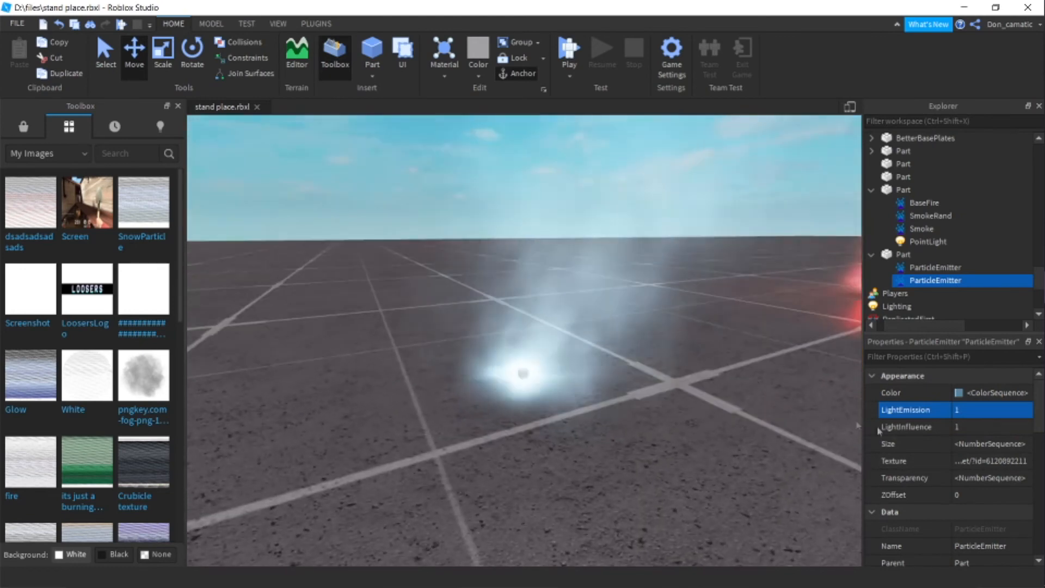
{"action": "left_click", "coordinate": [1017, 479]}
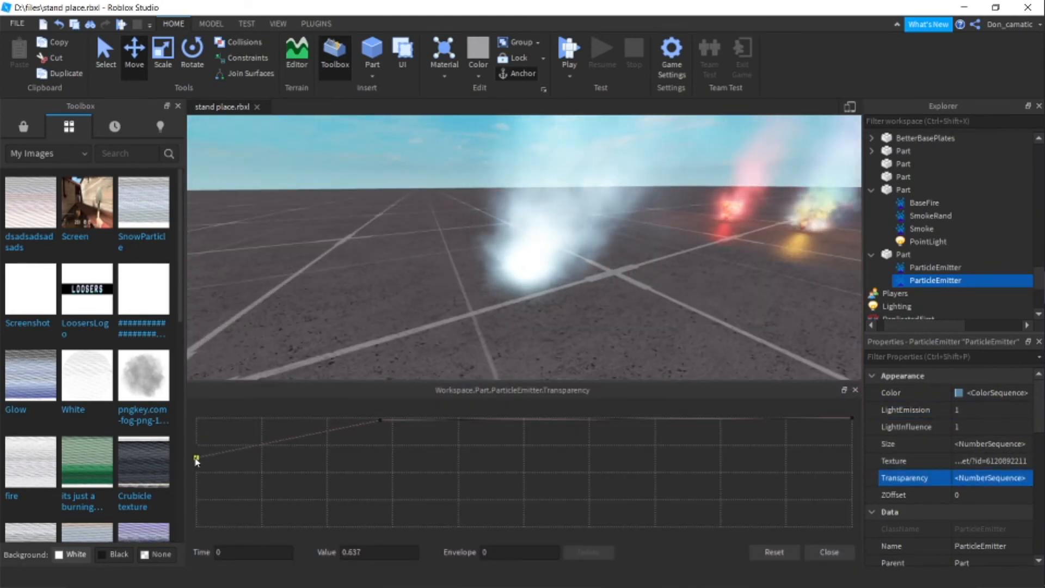
{"action": "left_click", "coordinate": [841, 558]}
{"action": "right_click_drag", "start_coordinate": [695, 373], "coordinate": [697, 371]}
{"action": "key", "text": "w"}
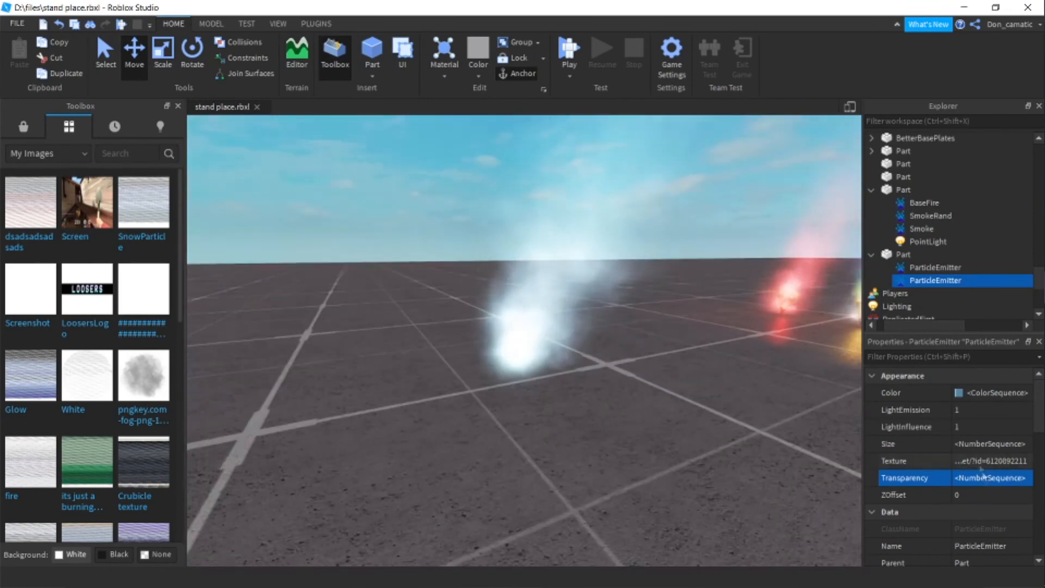
Reshape the second emitter's Size curve with an extra keypoint at time 0.195, value about 1.83, and set its Rate to 30
{"action": "left_click", "coordinate": [1024, 445]}
{"action": "left_click", "coordinate": [199, 526]}
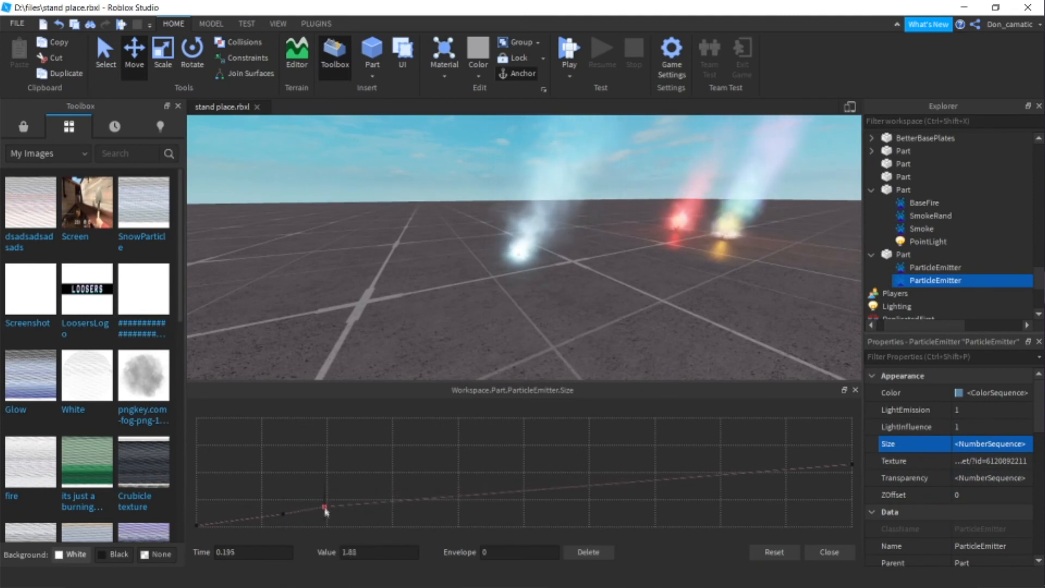
{"action": "left_click", "coordinate": [829, 552]}
{"action": "scroll", "coordinate": [995, 512], "scroll_direction": "down", "scroll_amount": 6}
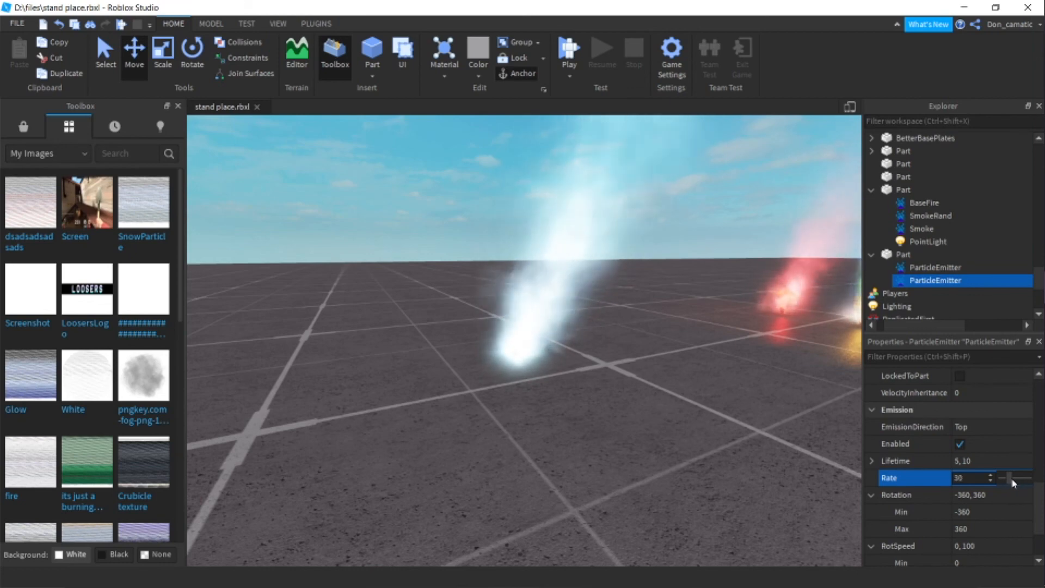
Select the first emitter, the blue glow, and set its Size to 2
{"action": "left_click", "coordinate": [944, 271]}
{"action": "key", "text": "w"}
{"action": "right_click_drag", "start_coordinate": [594, 398], "coordinate": [607, 415]}
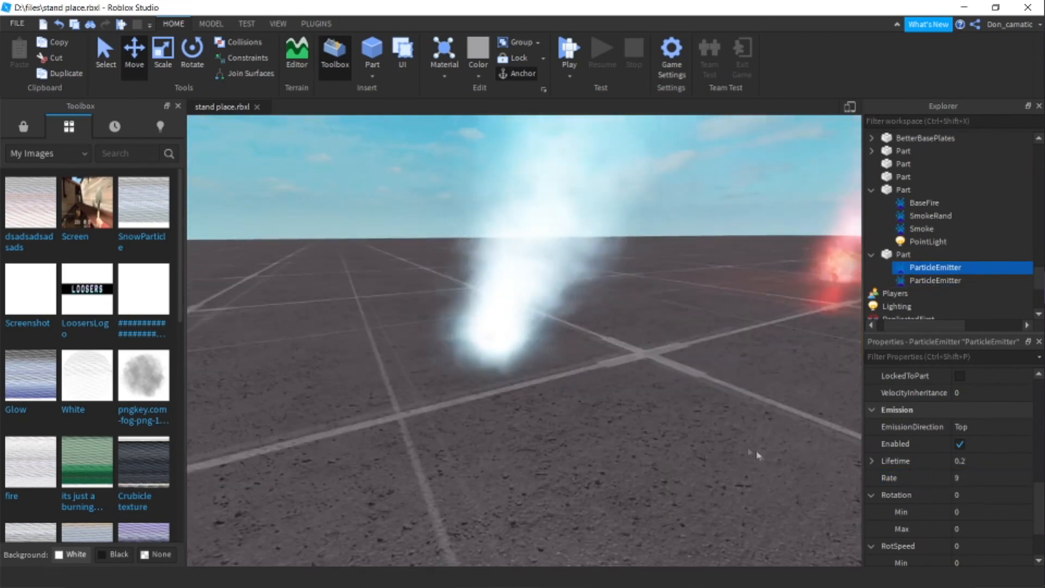
{"action": "scroll", "coordinate": [973, 513], "scroll_direction": "up", "scroll_amount": 7}
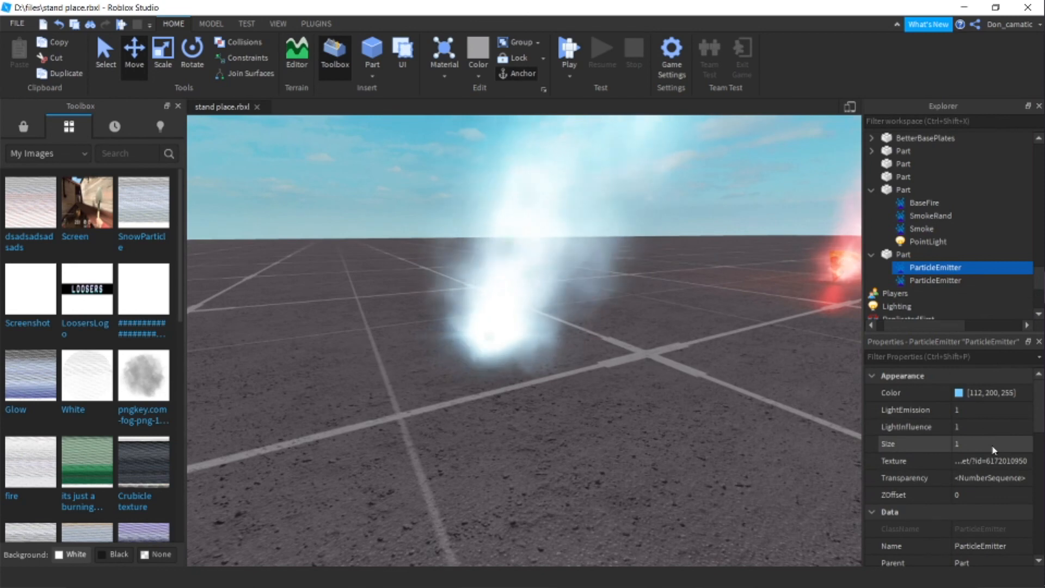
{"action": "key", "text": "Return"}
{"action": "right_click_drag", "start_coordinate": [688, 401], "coordinate": [689, 405]}
{"action": "key", "text": "s"}
{"action": "key", "text": "w"}
{"action": "key", "text": "s"}
{"action": "key", "text": "w"}
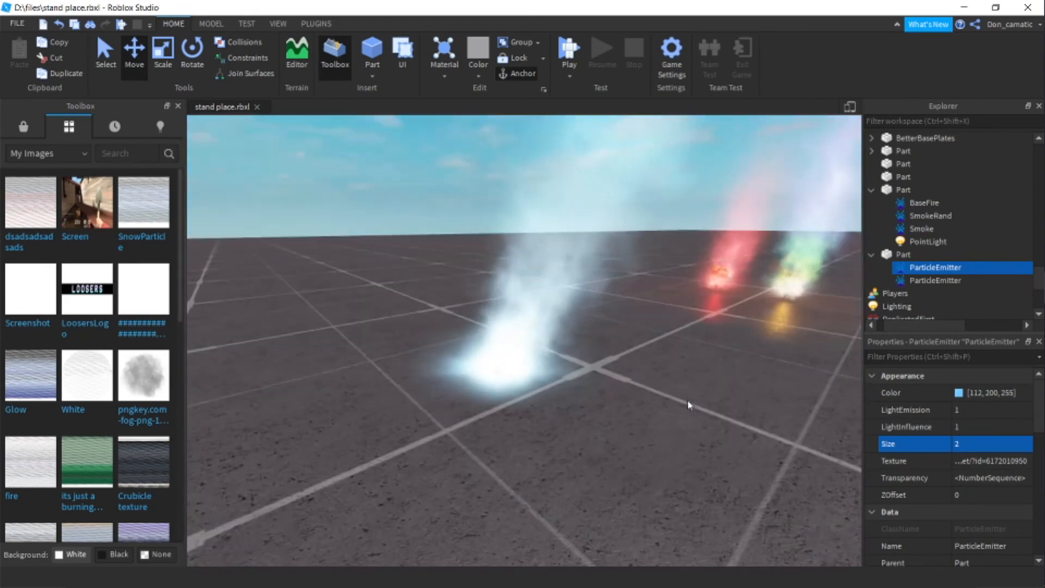
Clear the selection and view the finished blue fire alongside the sample fires from a distance
{"action": "left_click", "coordinate": [521, 358]}
{"action": "left_click", "coordinate": [537, 439]}
{"action": "key", "text": "s"}
{"action": "right_click_drag", "start_coordinate": [647, 370], "coordinate": [647, 369]}
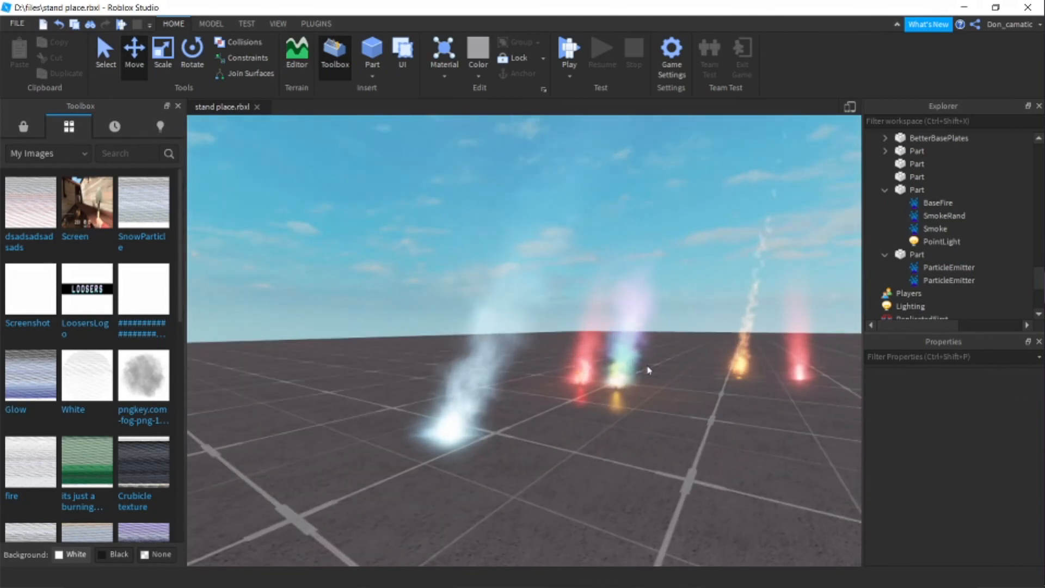
{"action": "right_click_drag", "start_coordinate": [648, 370], "coordinate": [649, 370]}
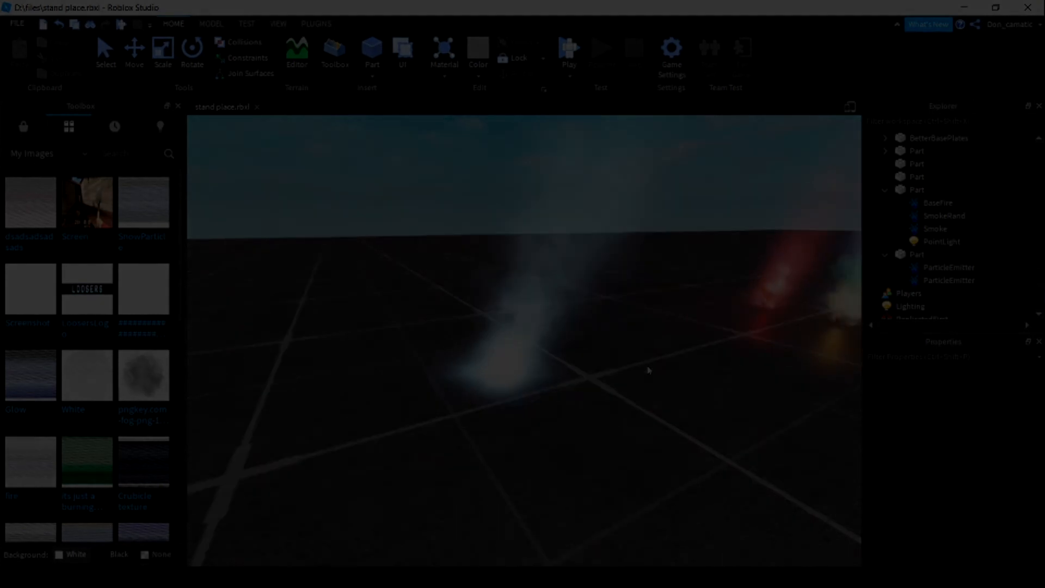